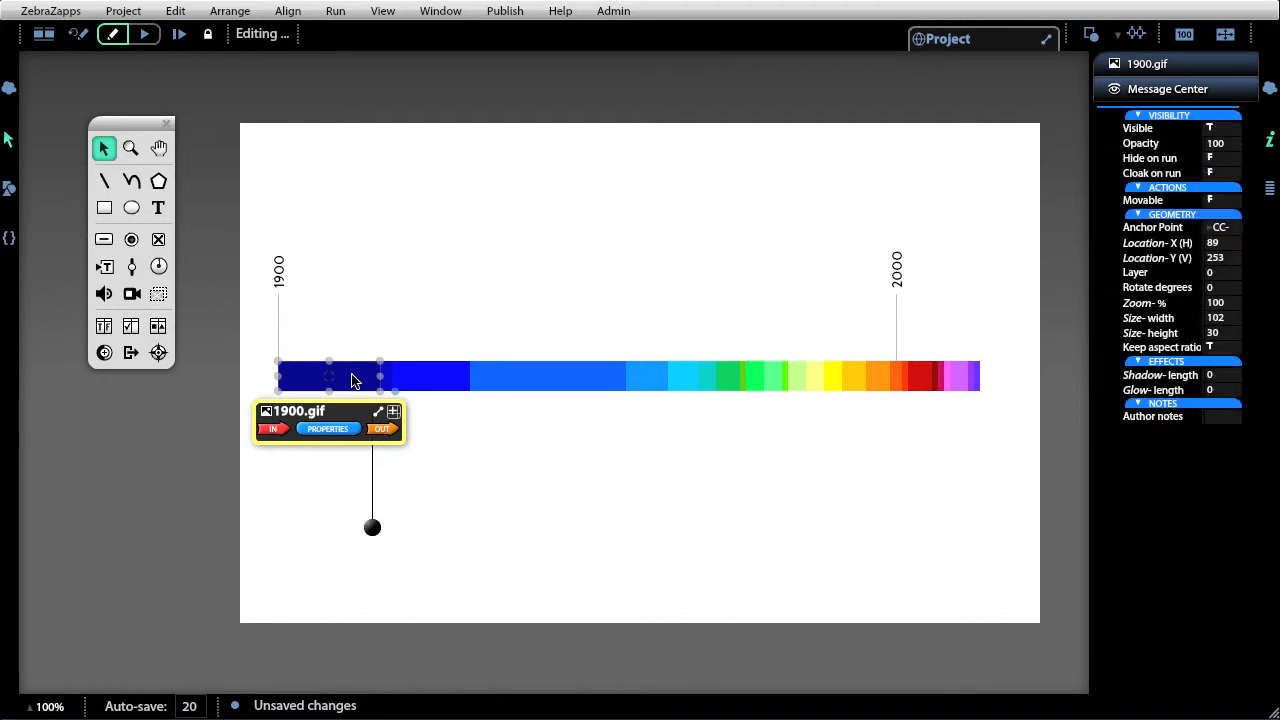
Inspect the coloured segments of the timeline bar one by one, then deselect them.
{"action": "left_click", "coordinate": [387, 382]}
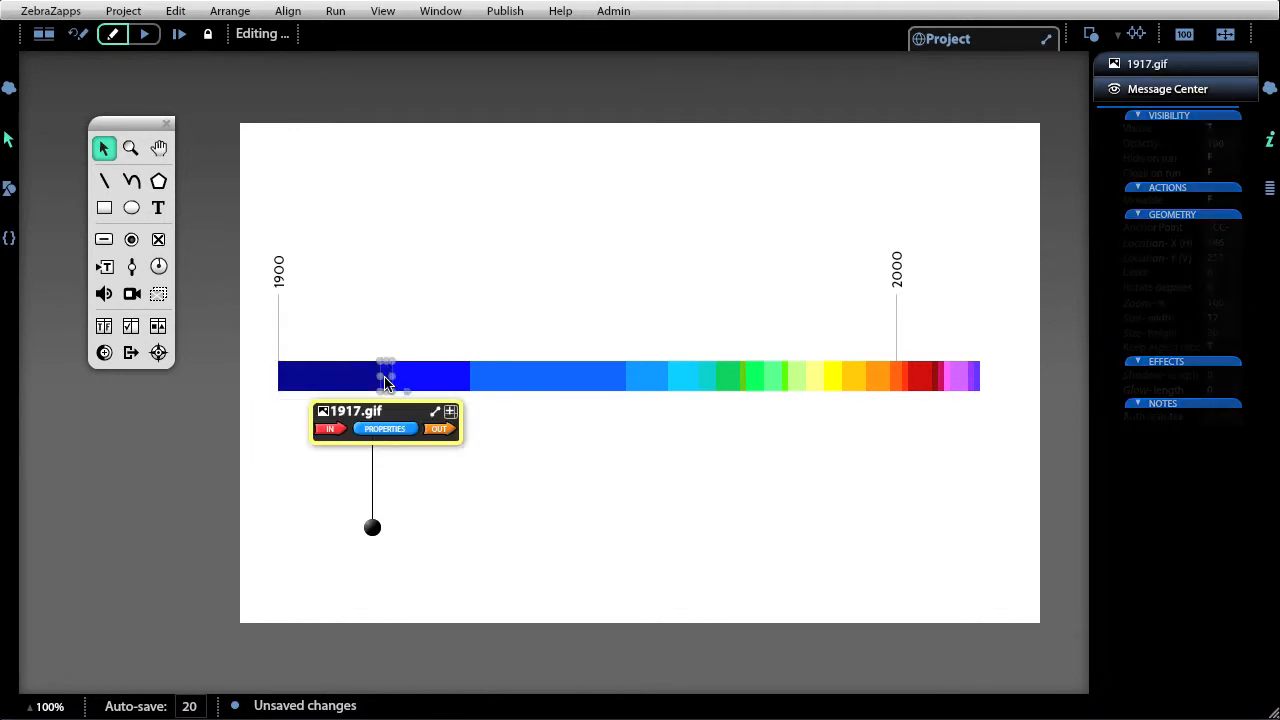
{"action": "left_click", "coordinate": [420, 386]}
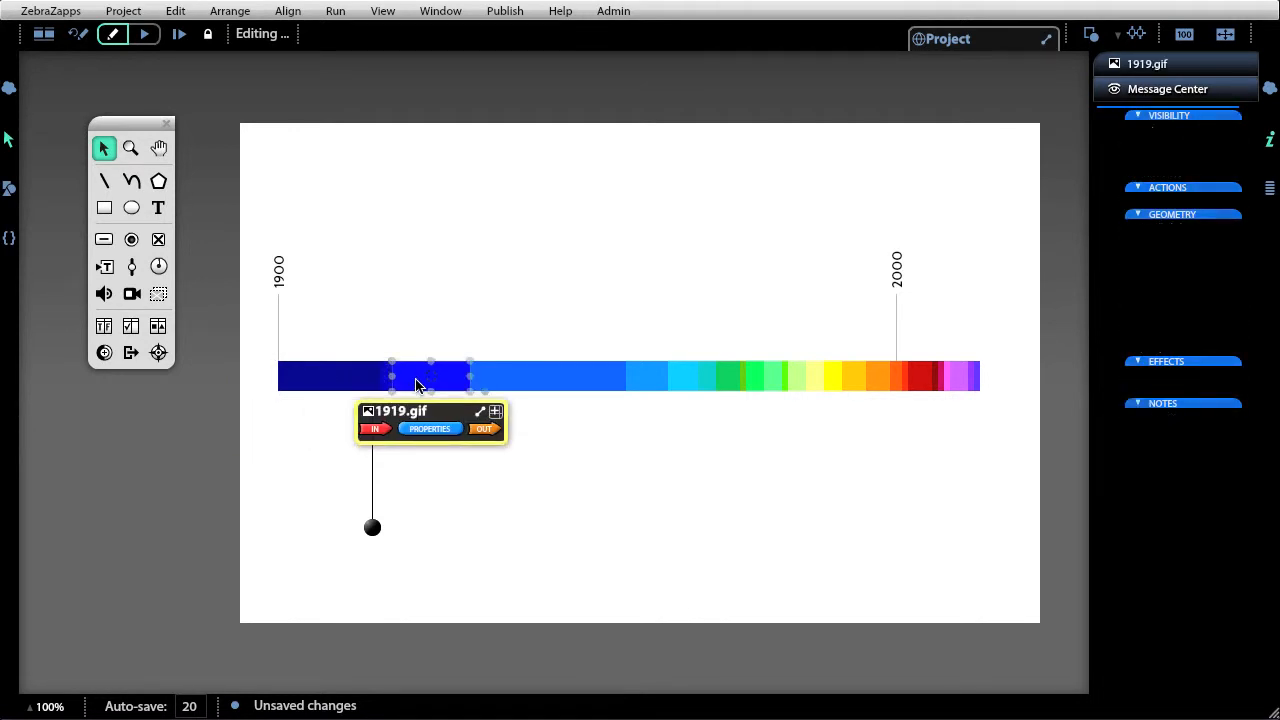
{"action": "left_click", "coordinate": [518, 383]}
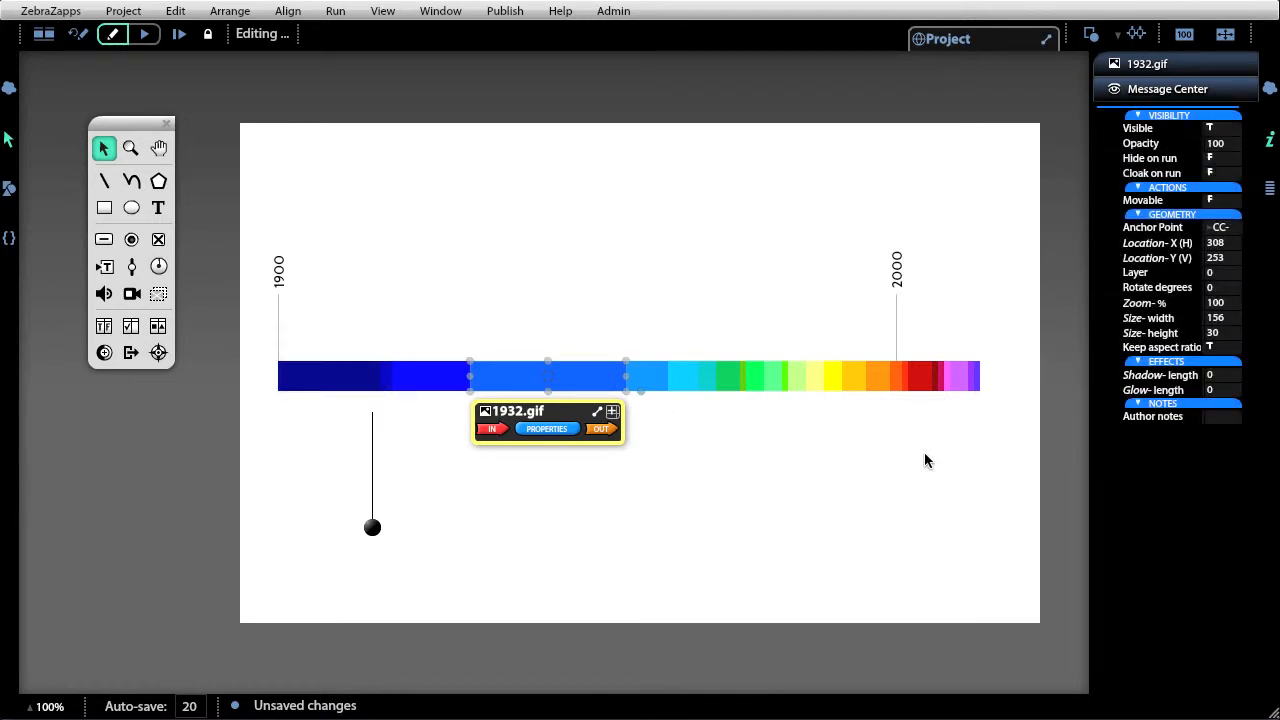
{"action": "left_click", "coordinate": [535, 516]}
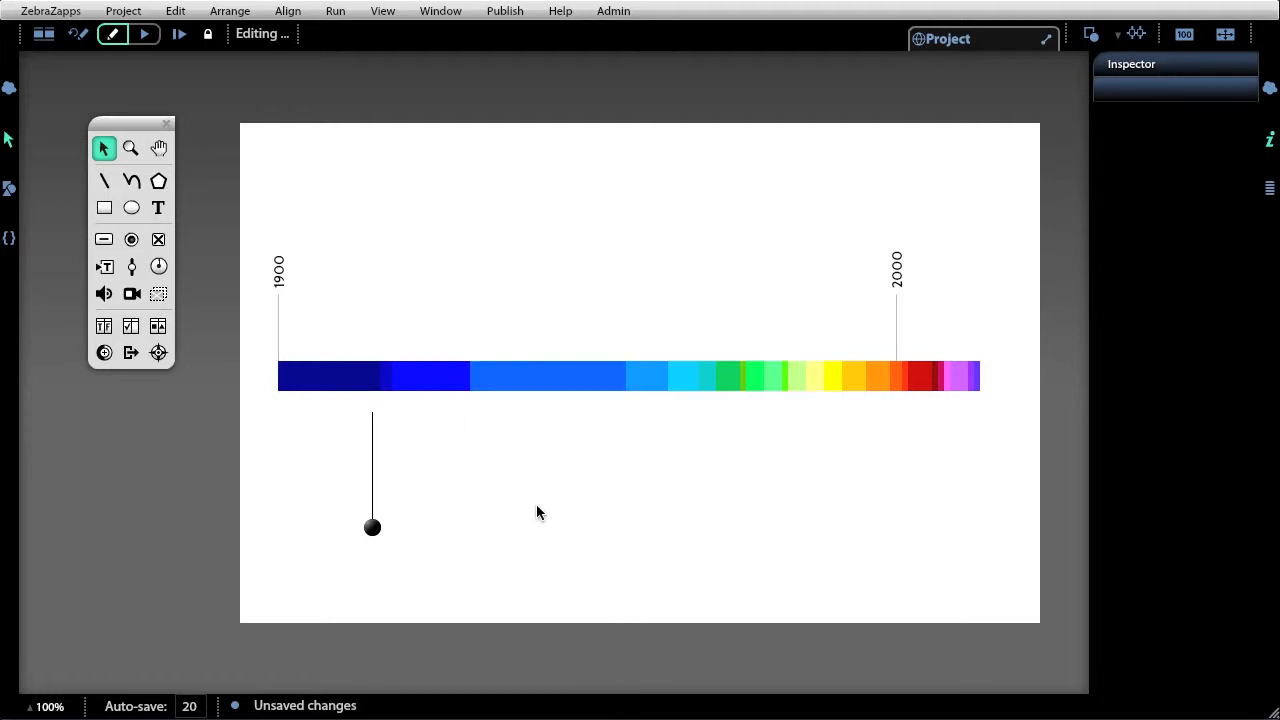
Nudge the slider down slightly and draw a straight path along the bottom edge of the colour bar from the 1900 mark to its end.
{"action": "mouse_move", "coordinate": [372, 527]}
{"action": "left_mouse_down"}
{"action": "mouse_move", "coordinate": [347, 530]}
{"action": "mouse_move", "coordinate": [366, 543]}
{"action": "left_mouse_up"}
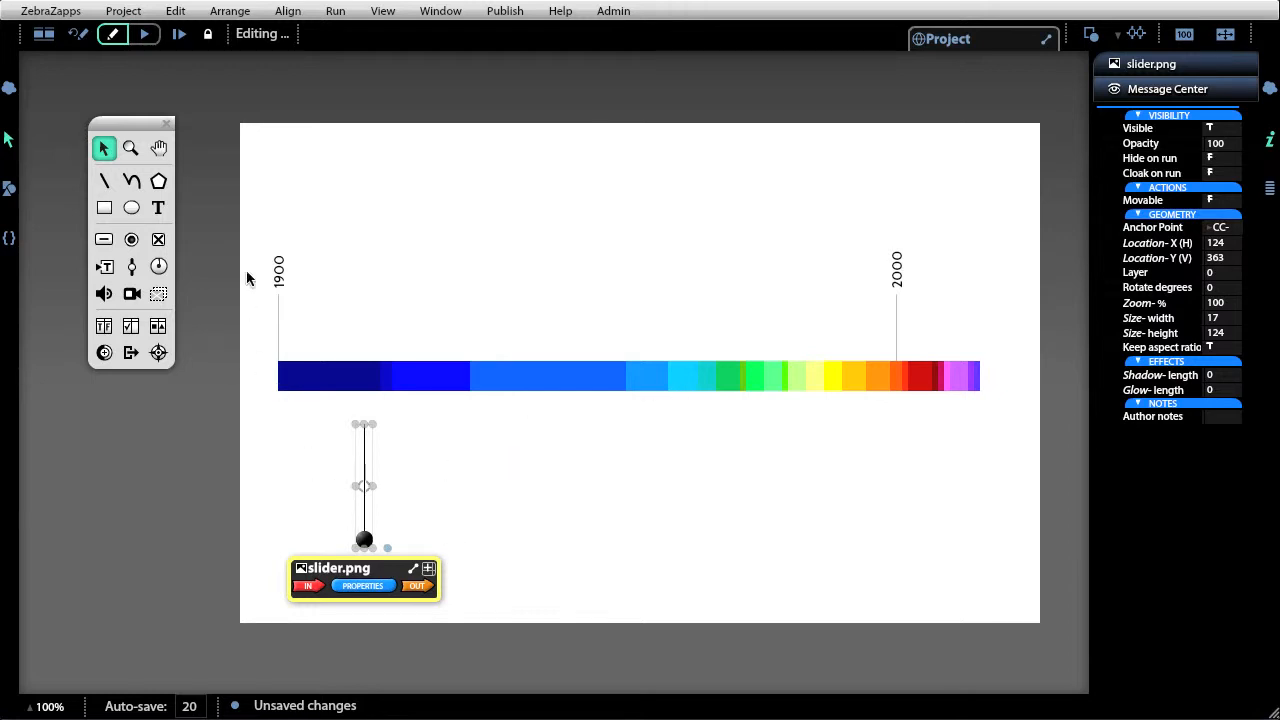
{"action": "left_click", "coordinate": [131, 180]}
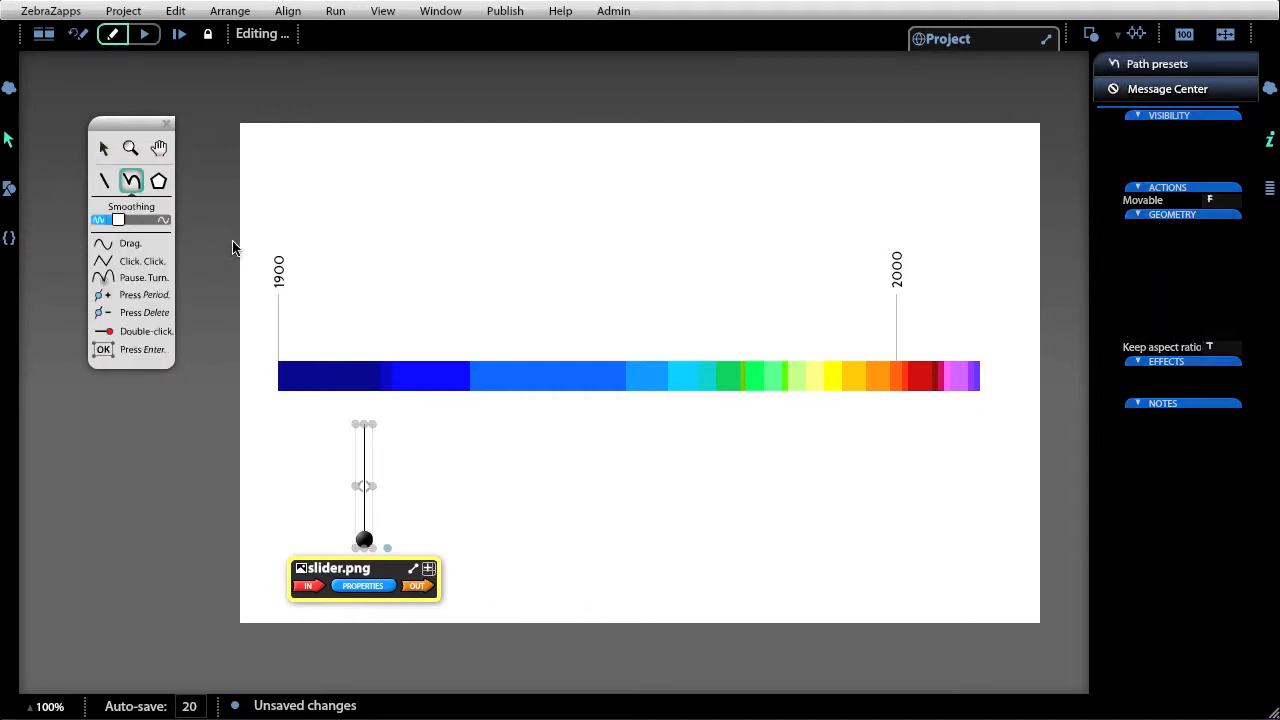
{"action": "left_click", "coordinate": [278, 395]}
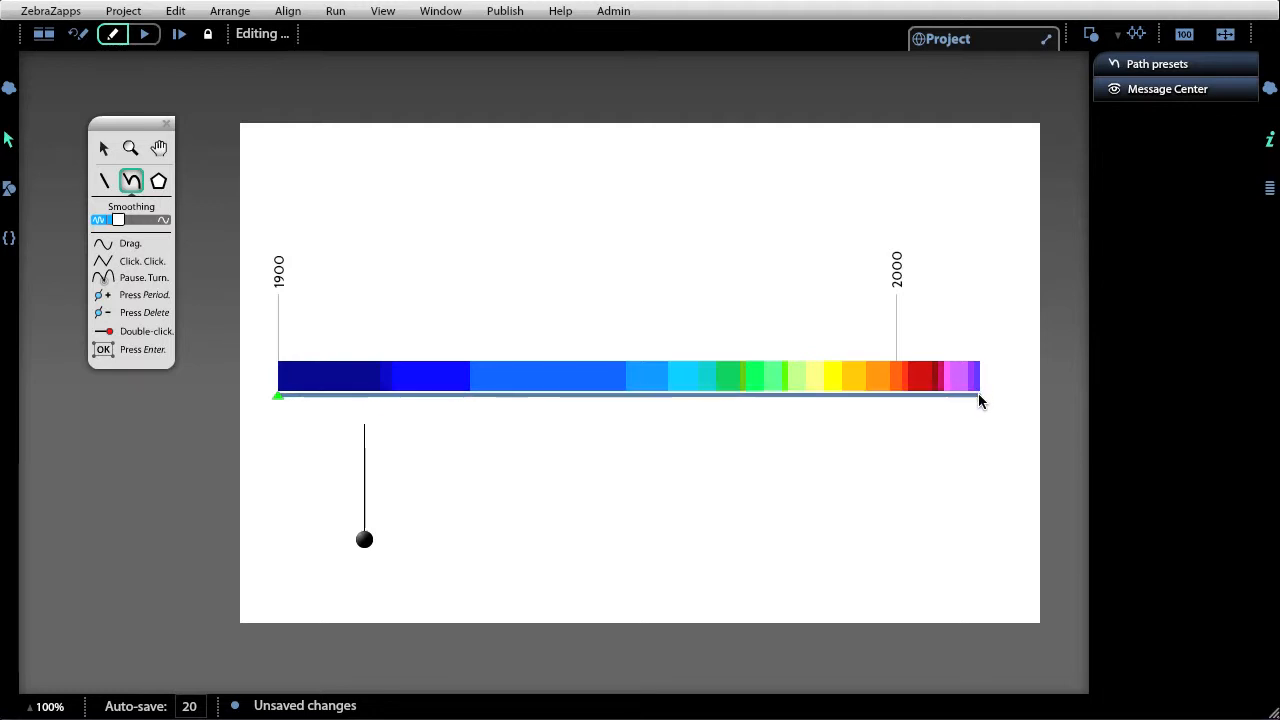
{"action": "left_click", "coordinate": [977, 394]}
{"action": "key", "text": "Return"}
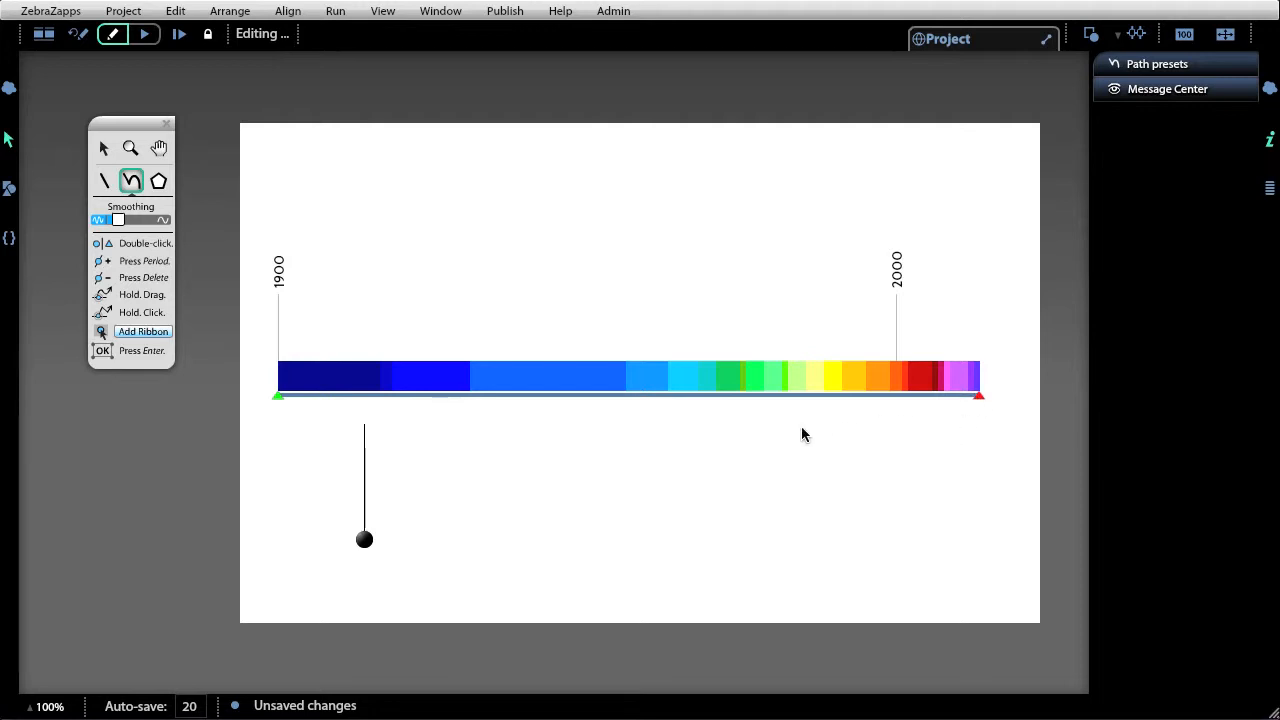
{"action": "key", "text": "Return"}
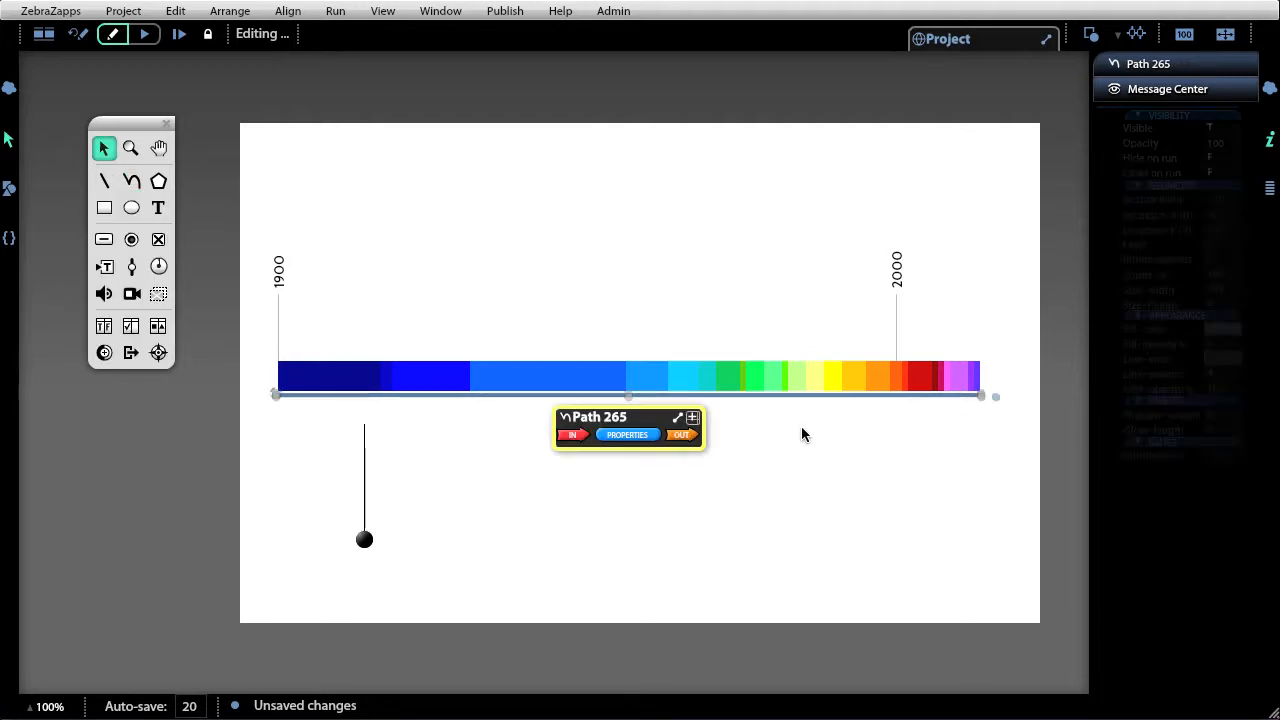
Rename the new path timeline.
{"action": "left_click", "coordinate": [612, 418]}
{"action": "type", "text": "tim"}
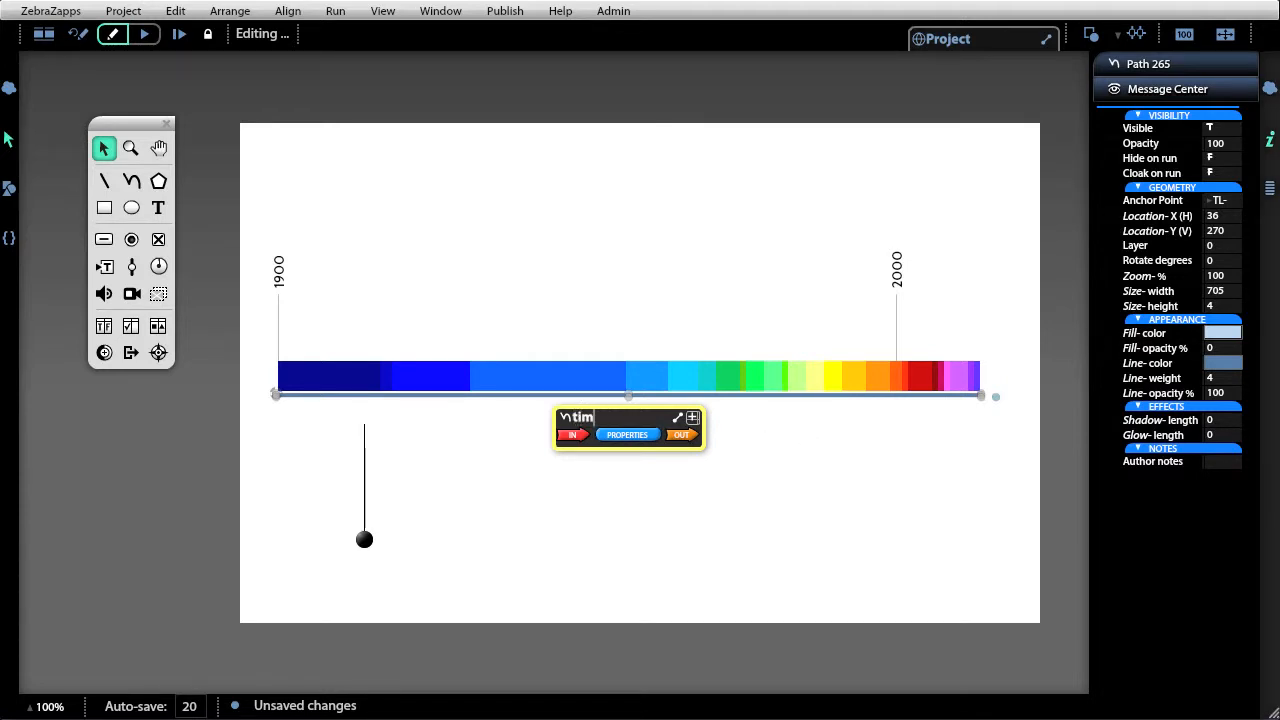
{"action": "type", "text": "eline"}
Snap the slider onto the timeline path through its action properties.
{"action": "left_click", "coordinate": [364, 538]}
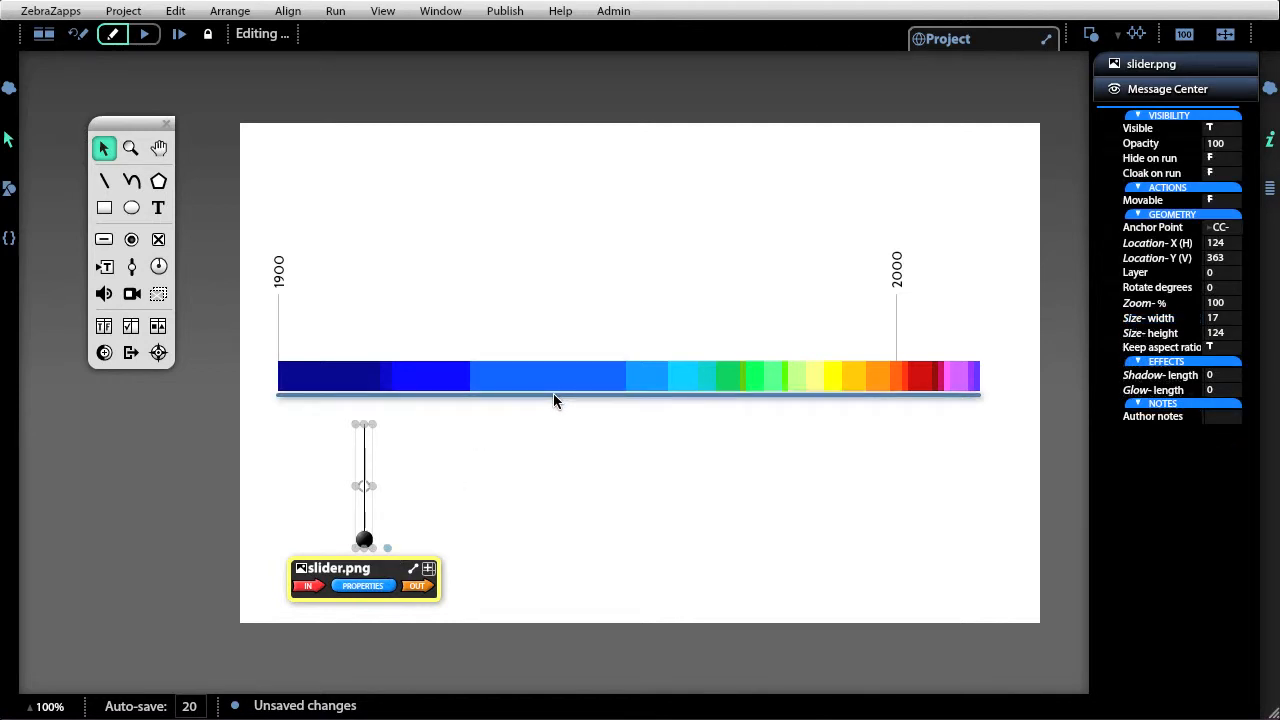
{"action": "left_click", "coordinate": [364, 584]}
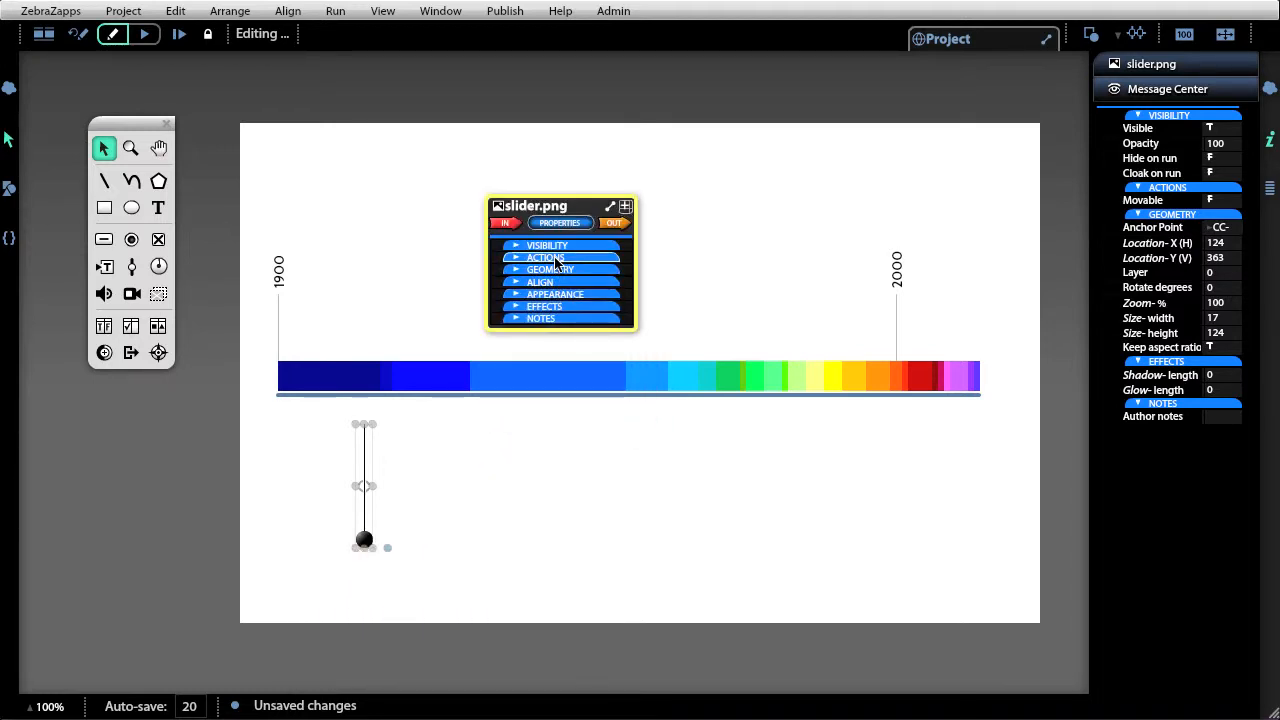
{"action": "left_click", "coordinate": [557, 260]}
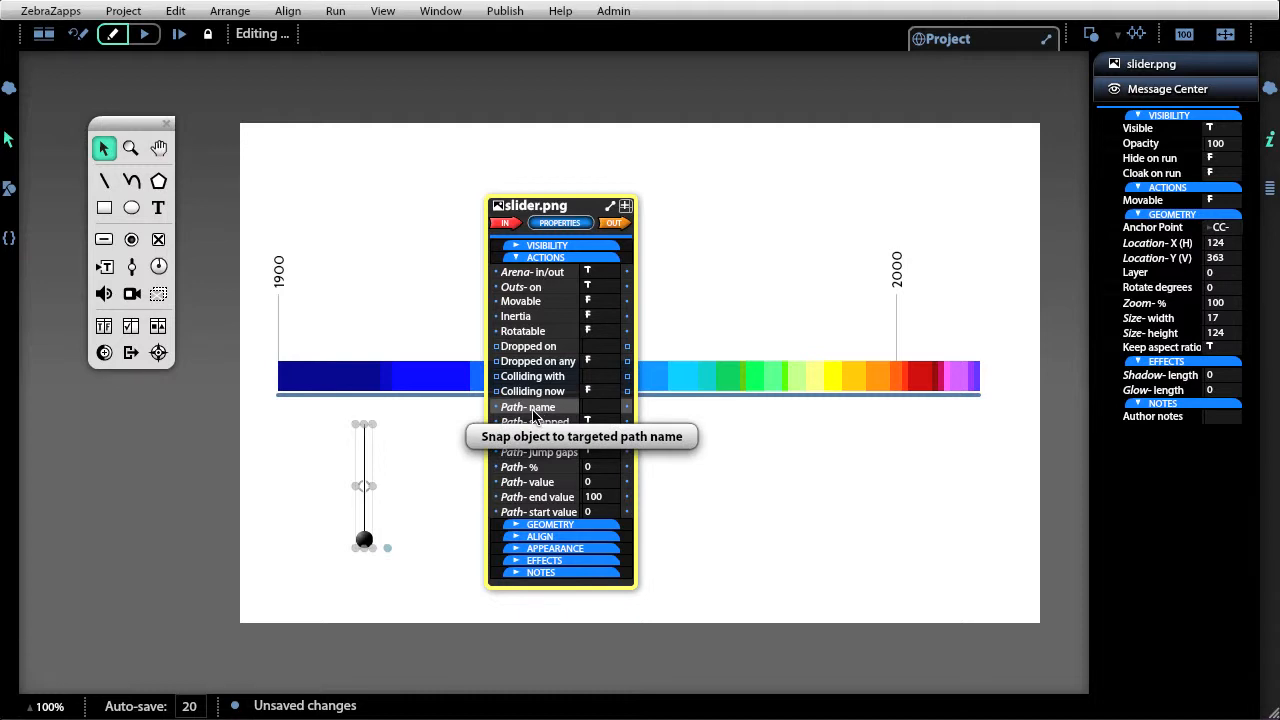
{"action": "left_click", "coordinate": [602, 413]}
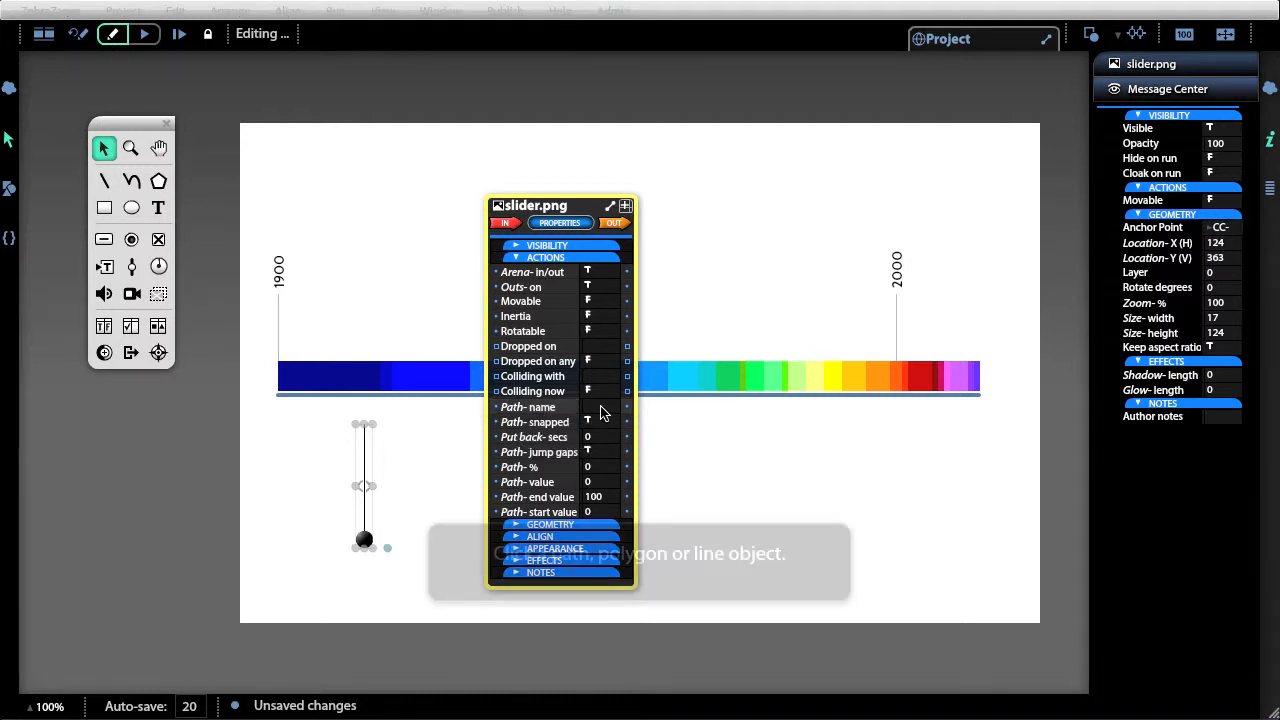
{"action": "left_click", "coordinate": [695, 393]}
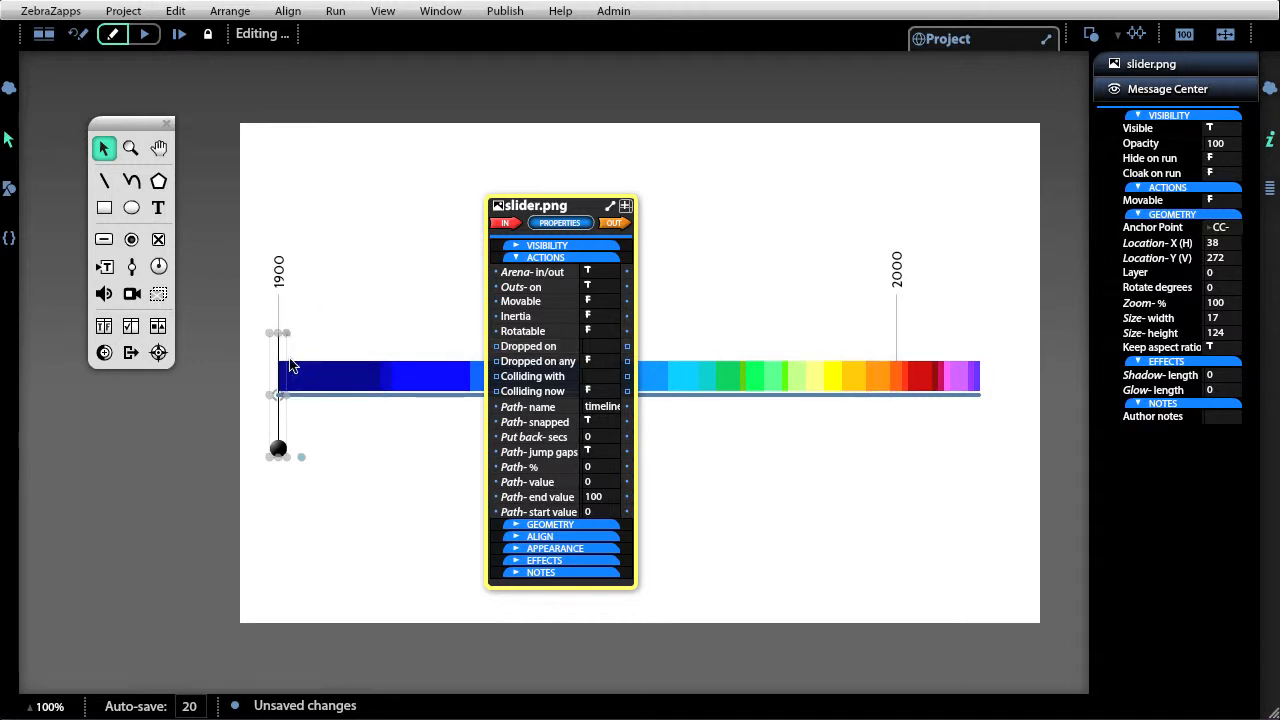
Set the slider's path start value to 1900 and its path end value to 2014.
{"action": "left_click", "coordinate": [598, 513]}
{"action": "type", "text": "1900"}
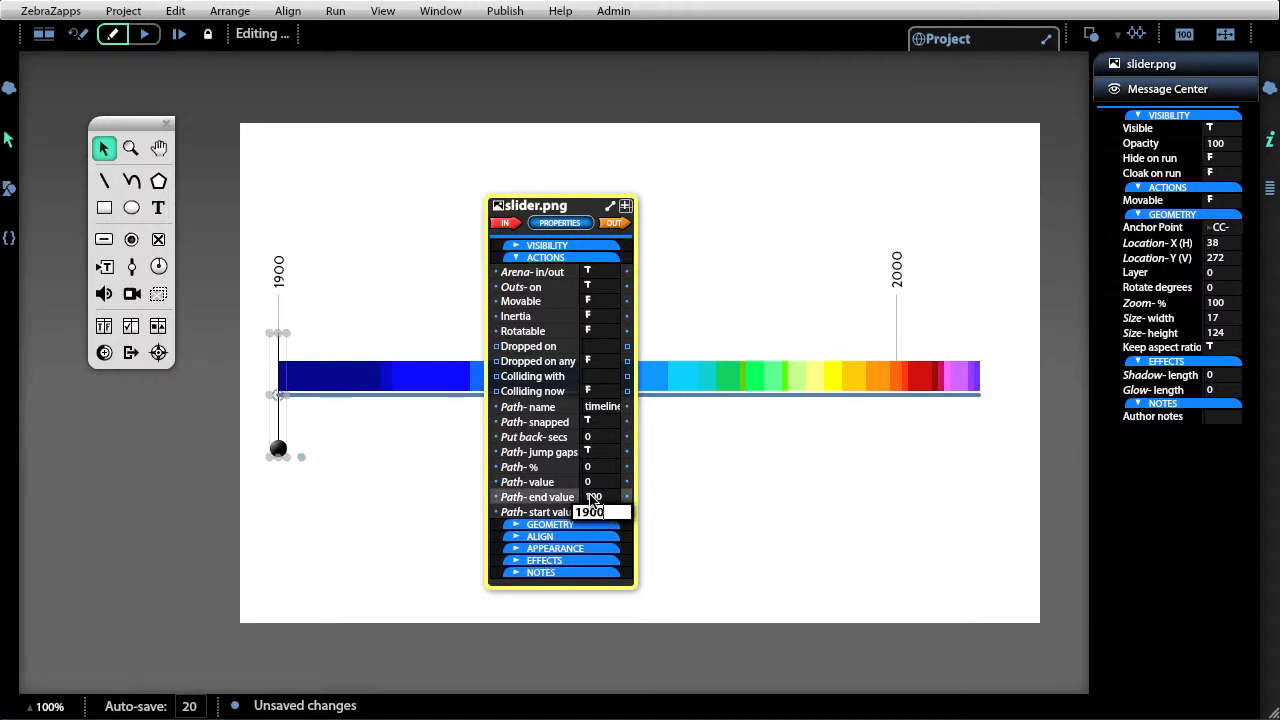
{"action": "left_click", "coordinate": [608, 500]}
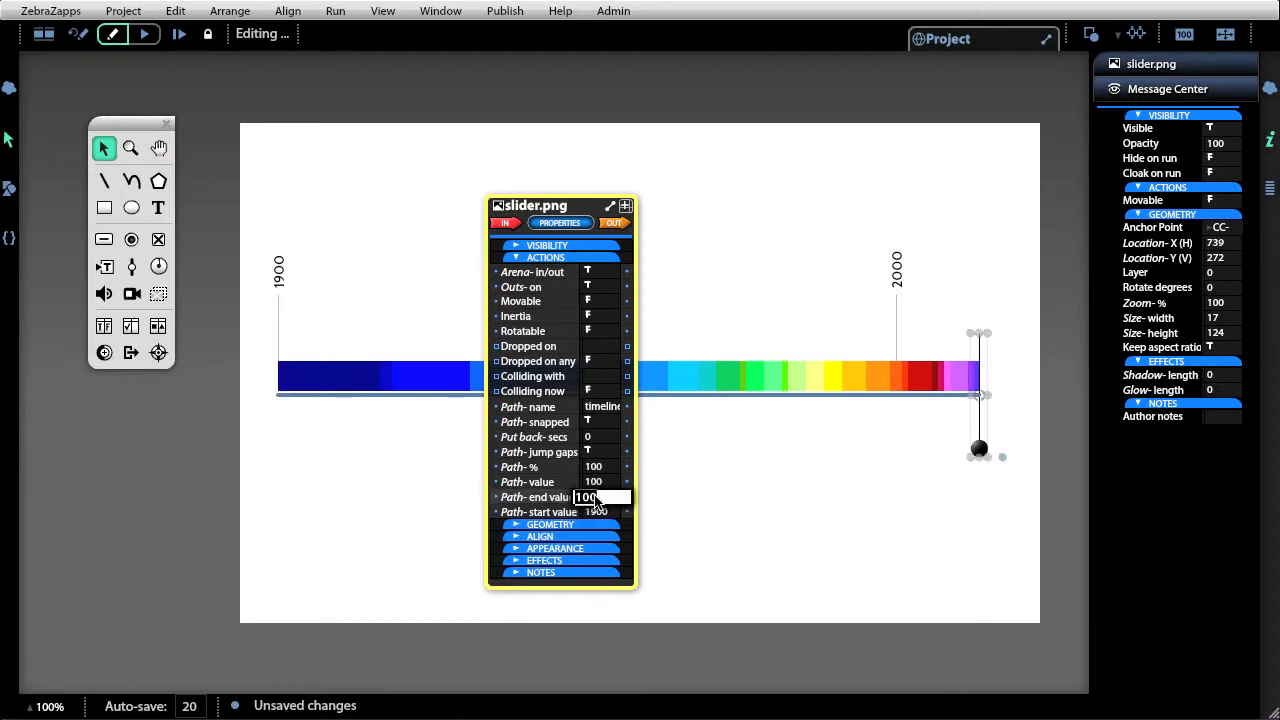
{"action": "type", "text": "2014"}
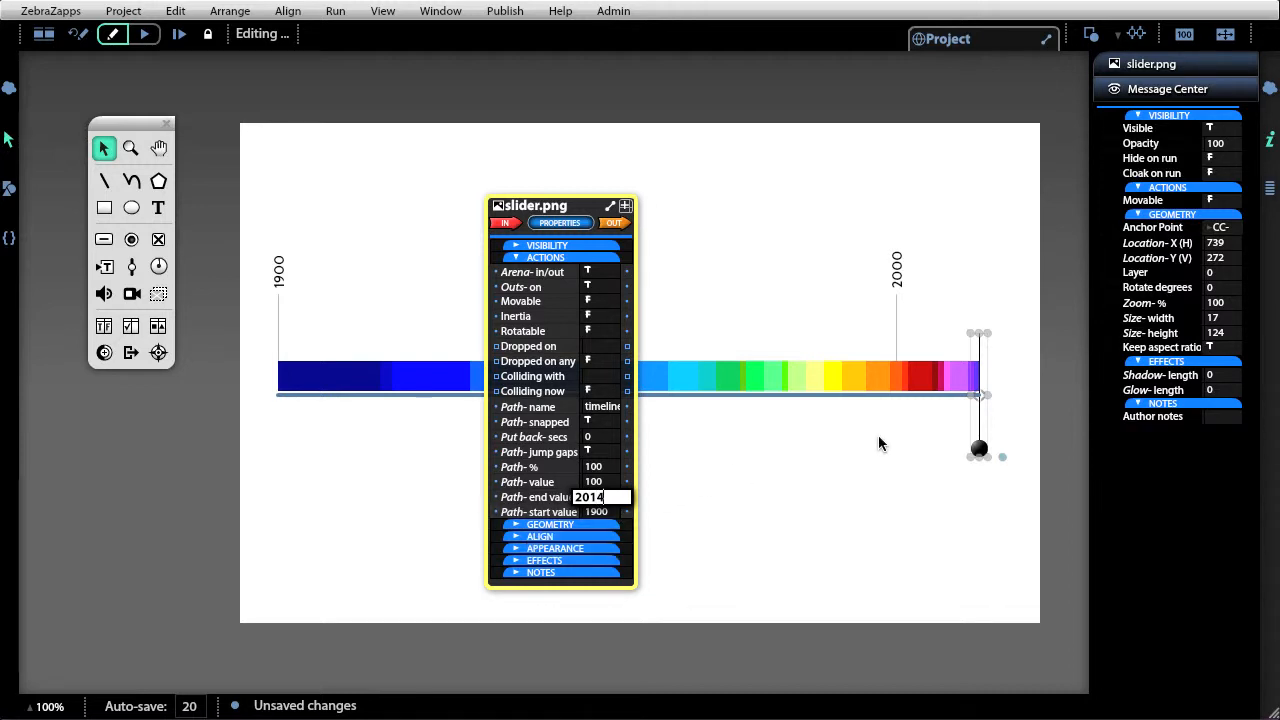
{"action": "left_click", "coordinate": [713, 521]}
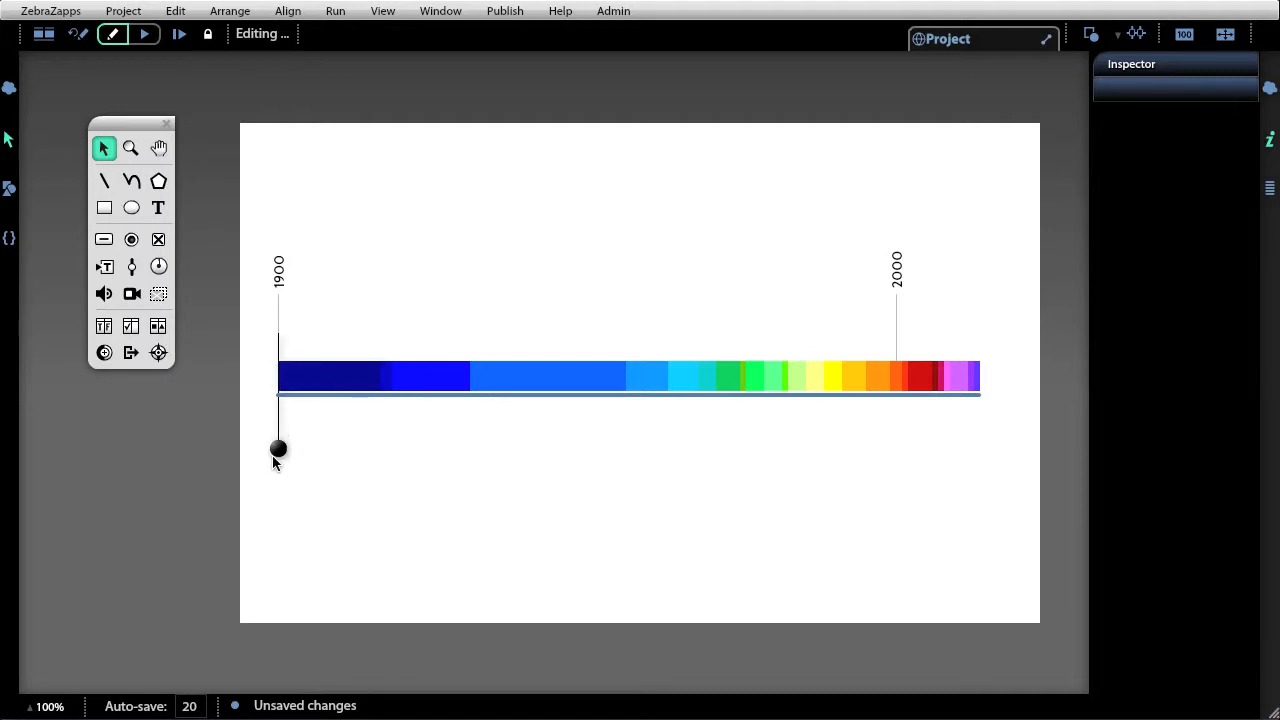
Drag the slider along the timeline to test it, then place the 1901.png stamp image above the bar.
{"action": "left_click_drag", "start_coordinate": [275, 452], "coordinate": [693, 455]}
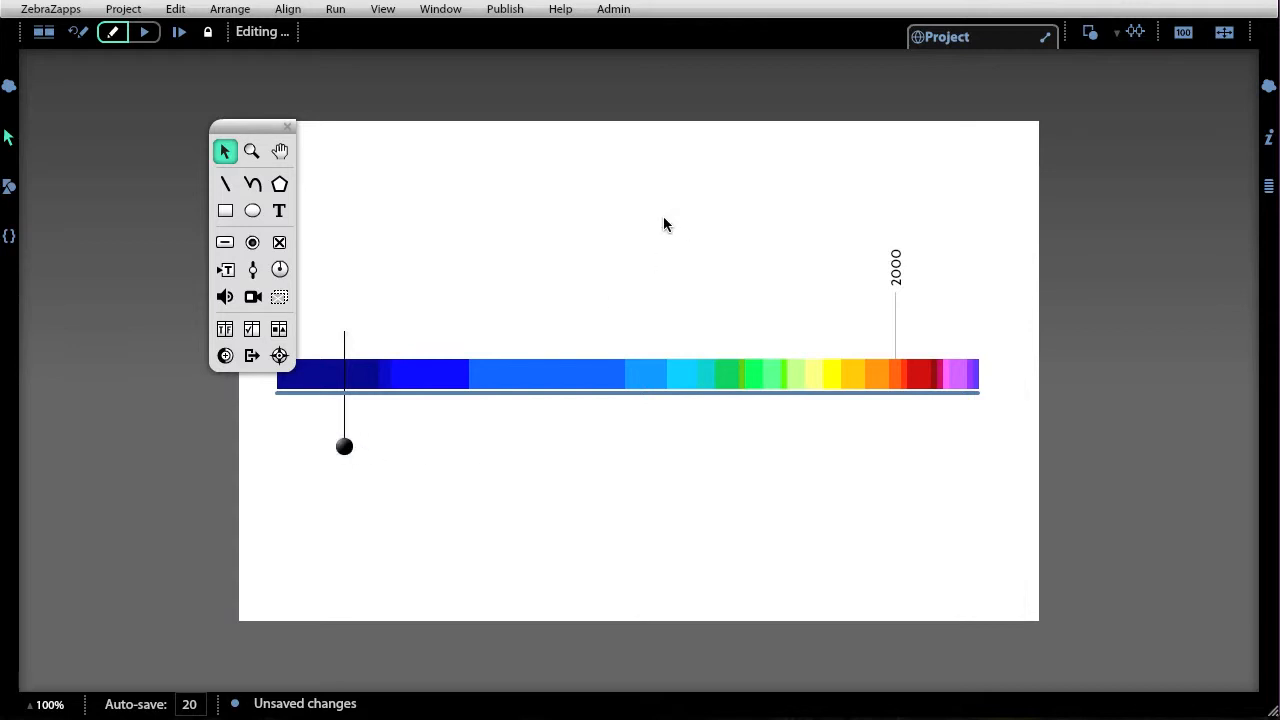
{"action": "left_click", "coordinate": [12, 187]}
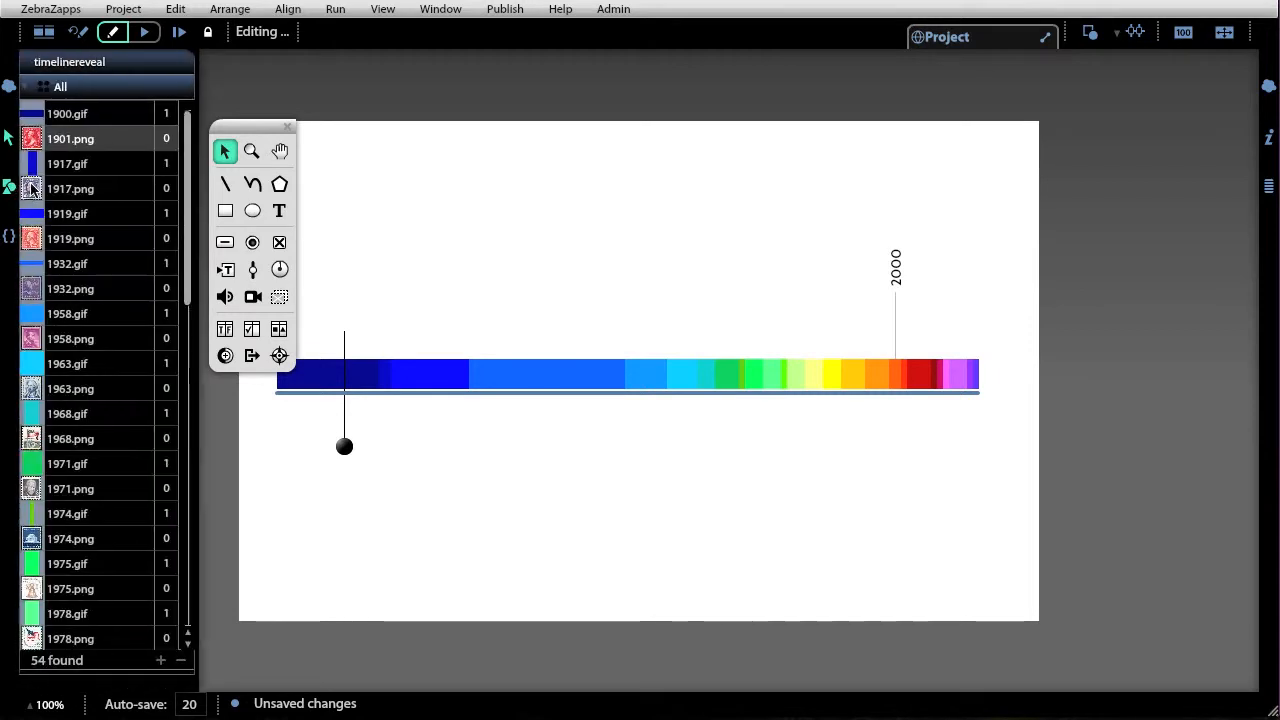
{"action": "left_click_drag", "start_coordinate": [34, 140], "coordinate": [807, 286]}
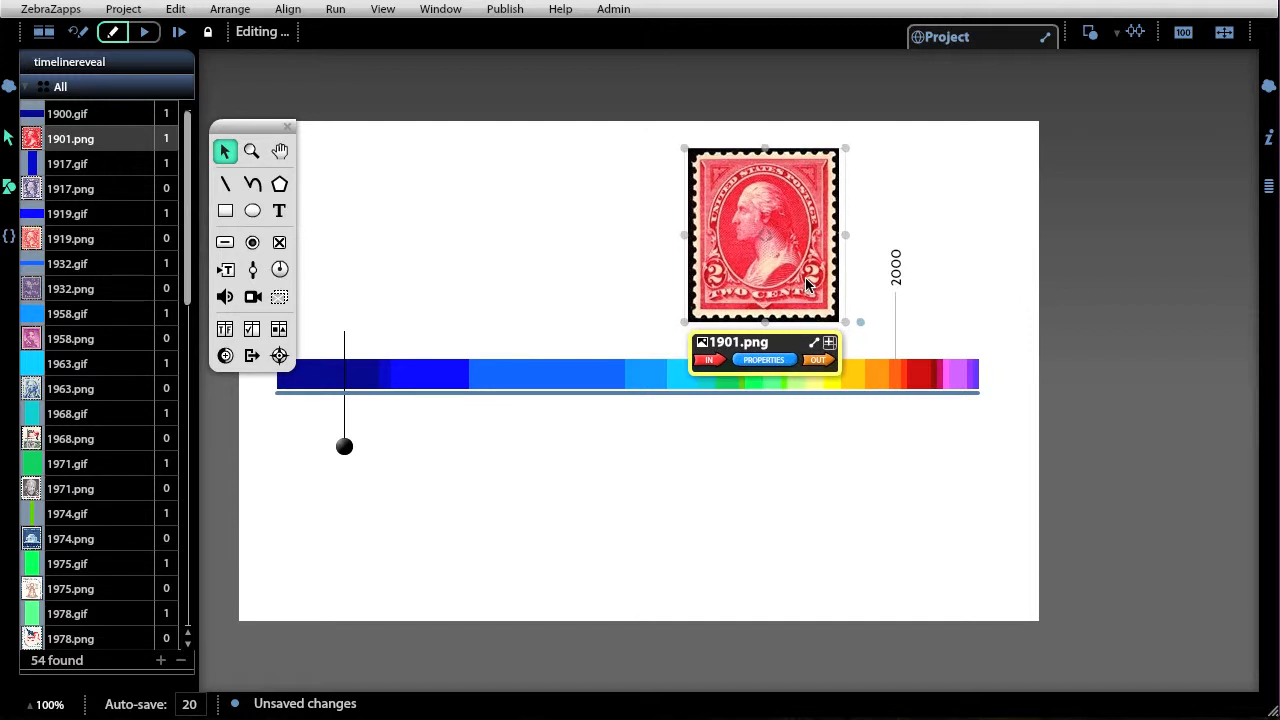
Open the slider's properties and set it to Movable.
{"action": "left_click", "coordinate": [345, 447]}
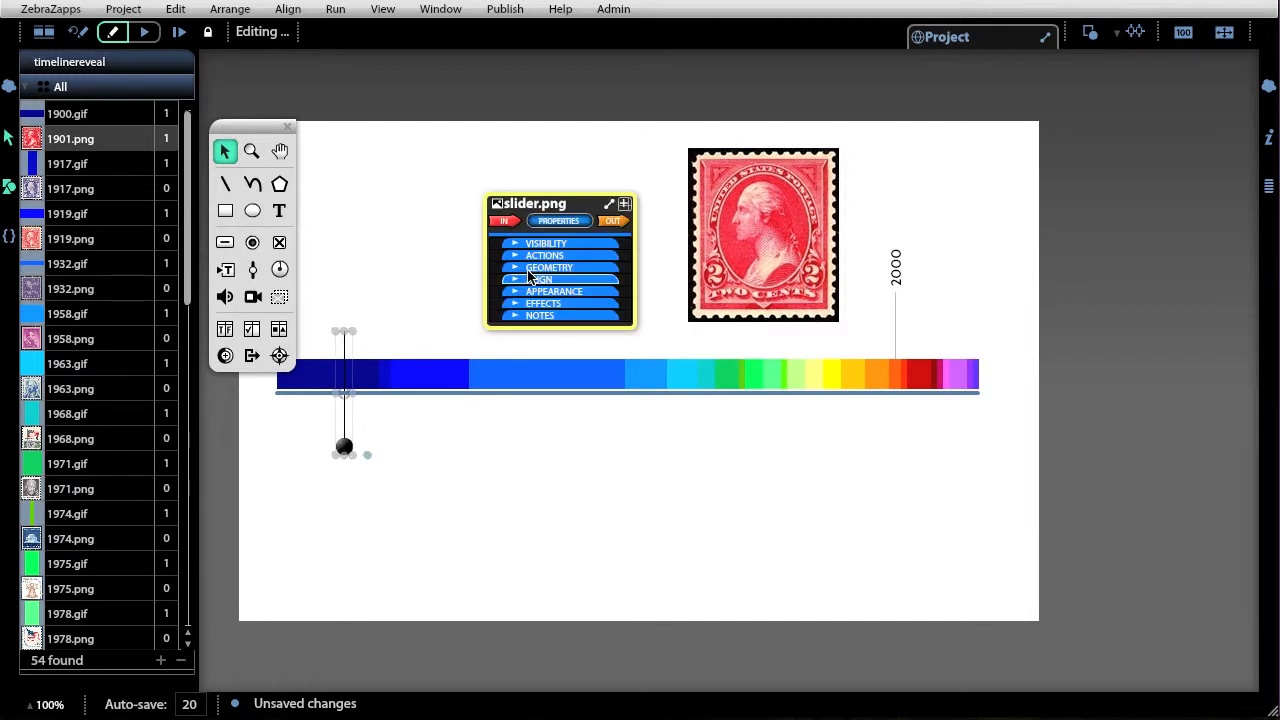
{"action": "left_click", "coordinate": [560, 222]}
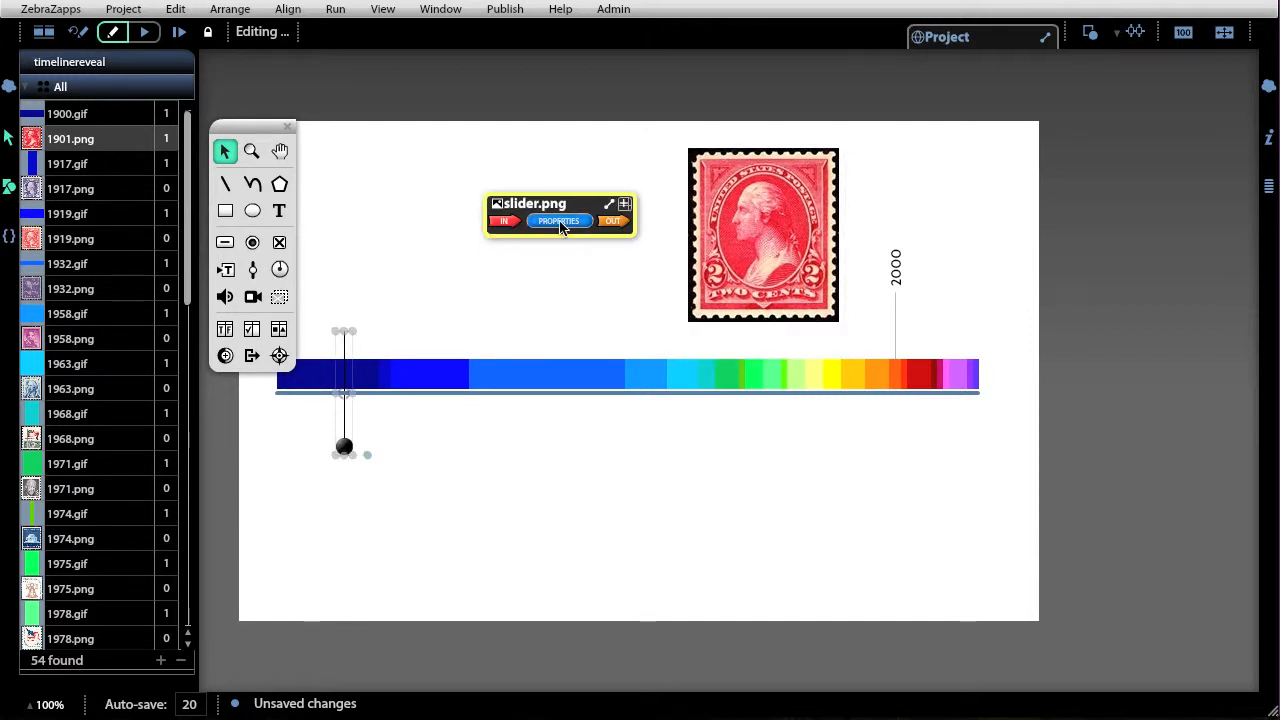
{"action": "left_click", "coordinate": [560, 222]}
{"action": "left_click", "coordinate": [550, 266]}
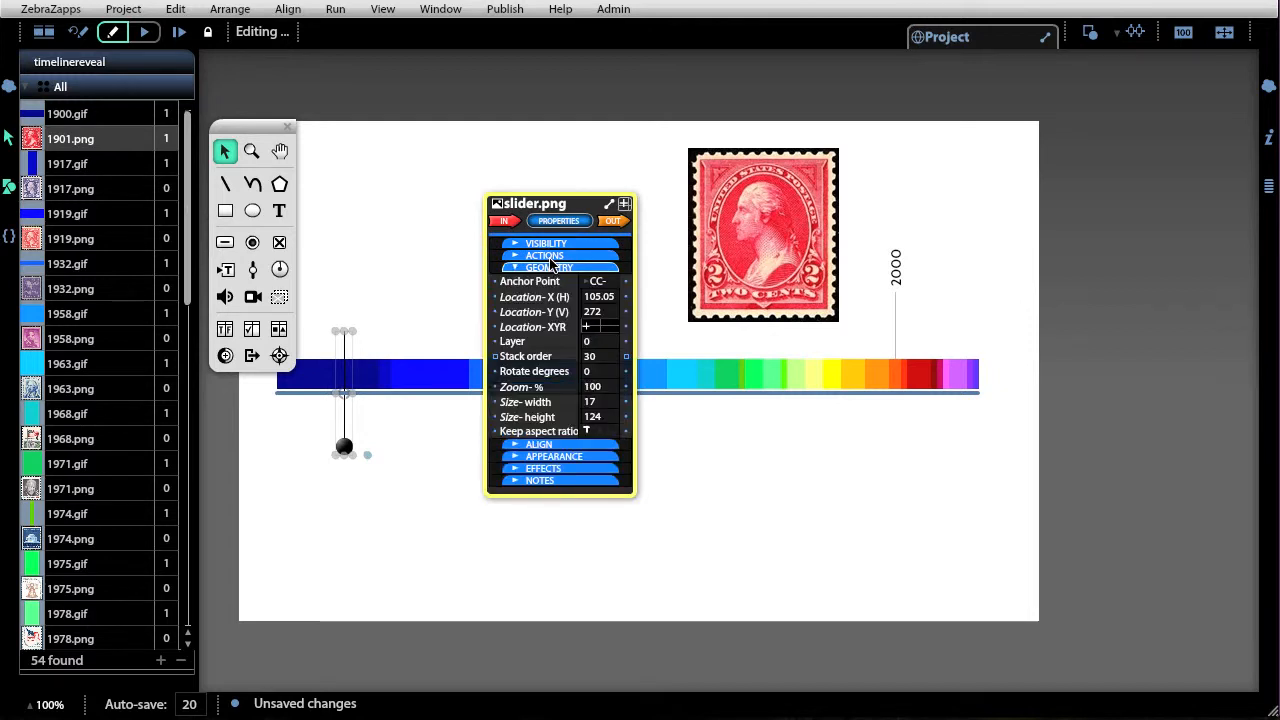
{"action": "left_click", "coordinate": [545, 255]}
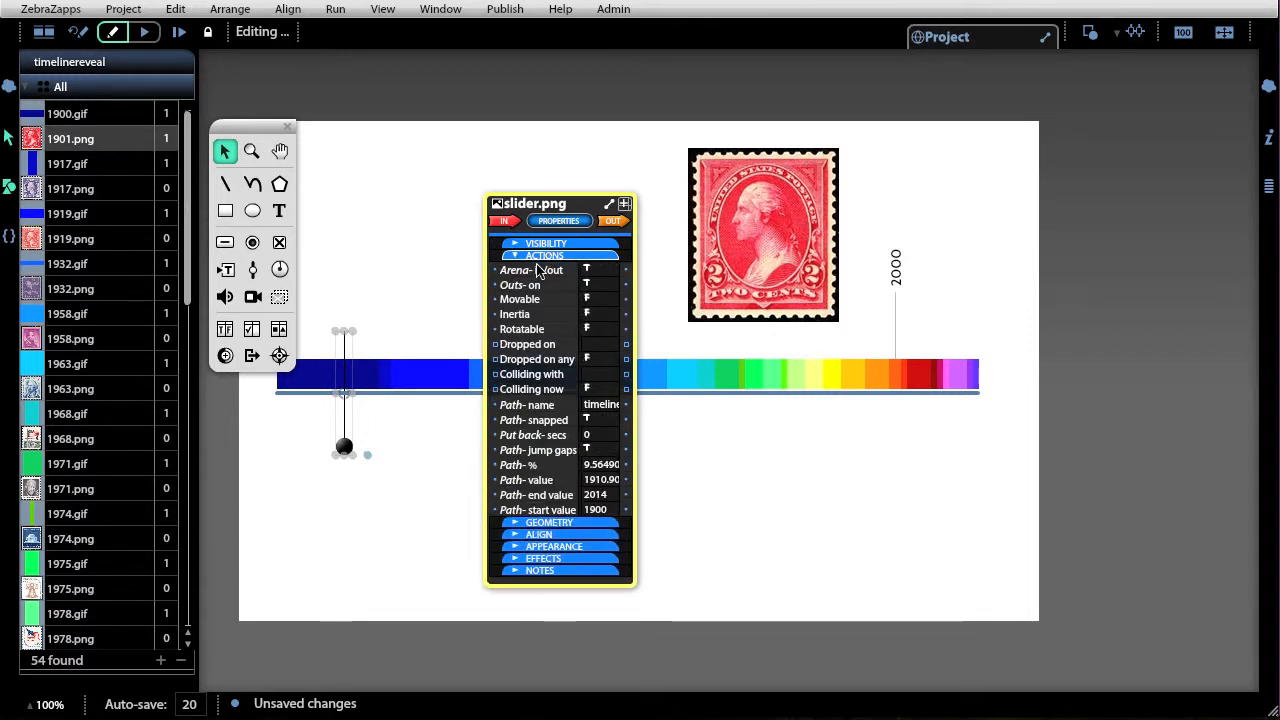
{"action": "left_click", "coordinate": [600, 300]}
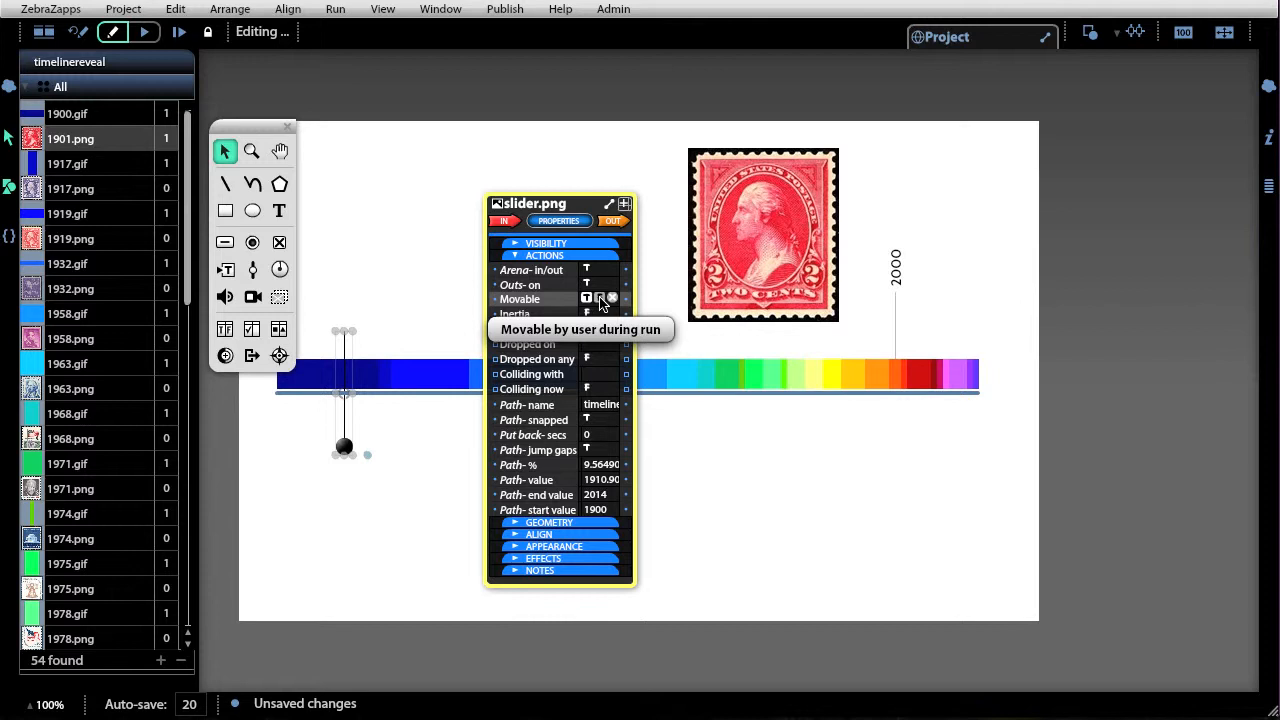
Set the slider's collision target to the 1917.gif segment of the bar.
{"action": "left_click", "coordinate": [614, 221]}
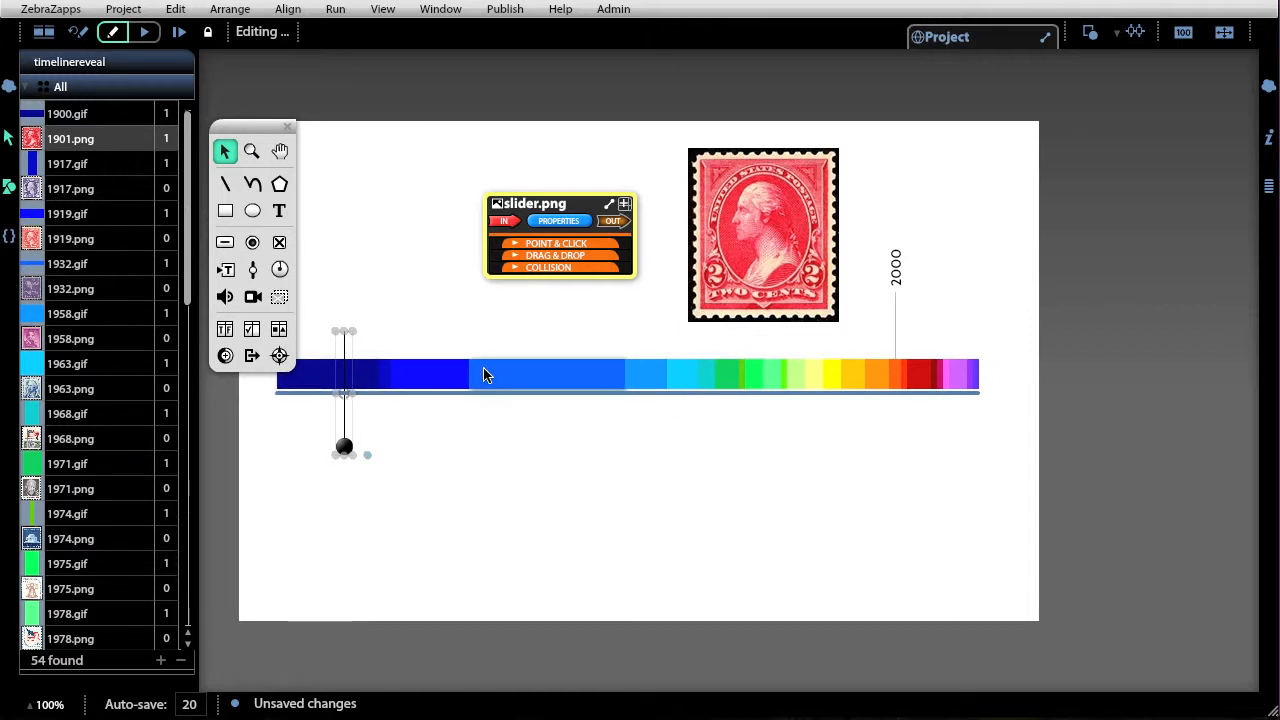
{"action": "left_click", "coordinate": [551, 271]}
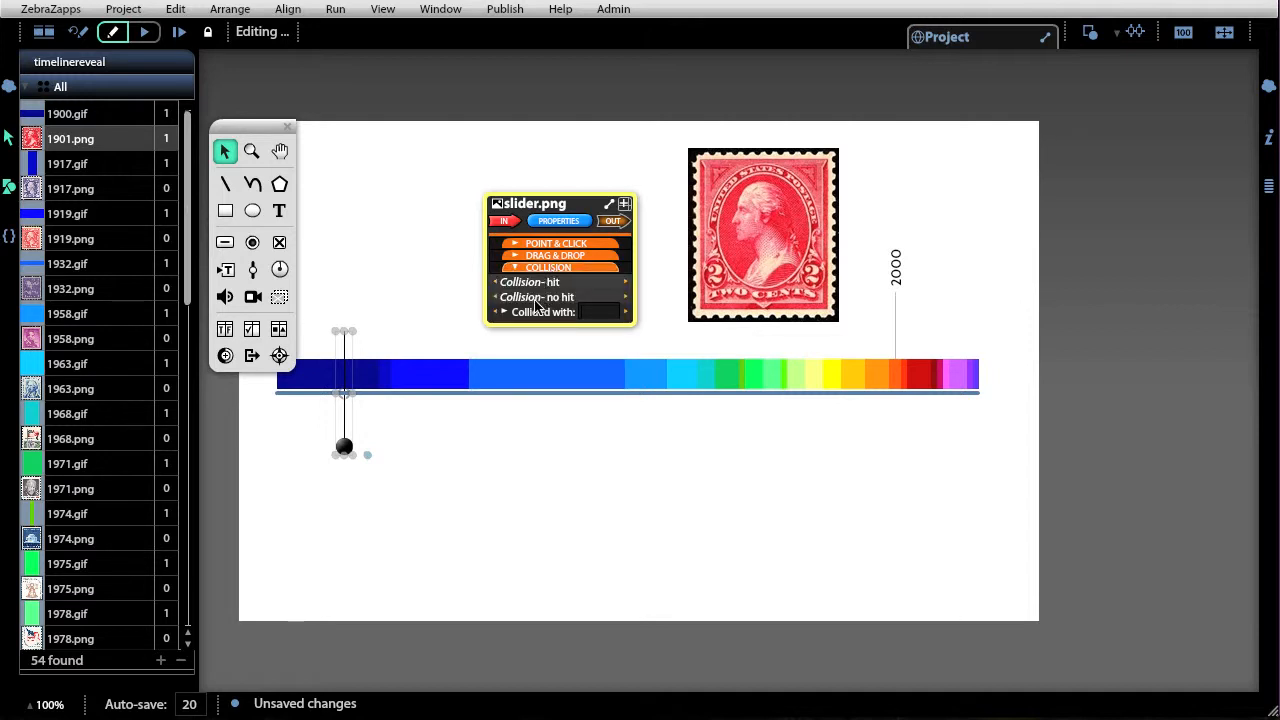
{"action": "left_click", "coordinate": [600, 313]}
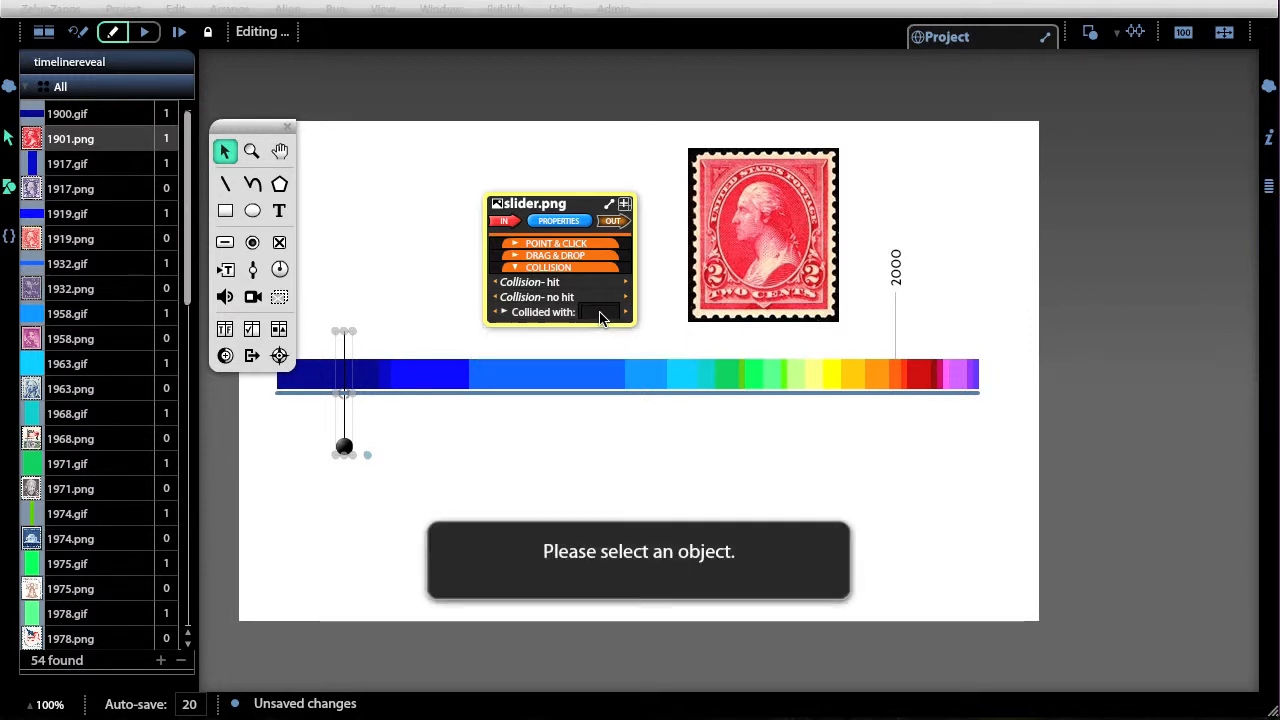
{"action": "left_click", "coordinate": [385, 383]}
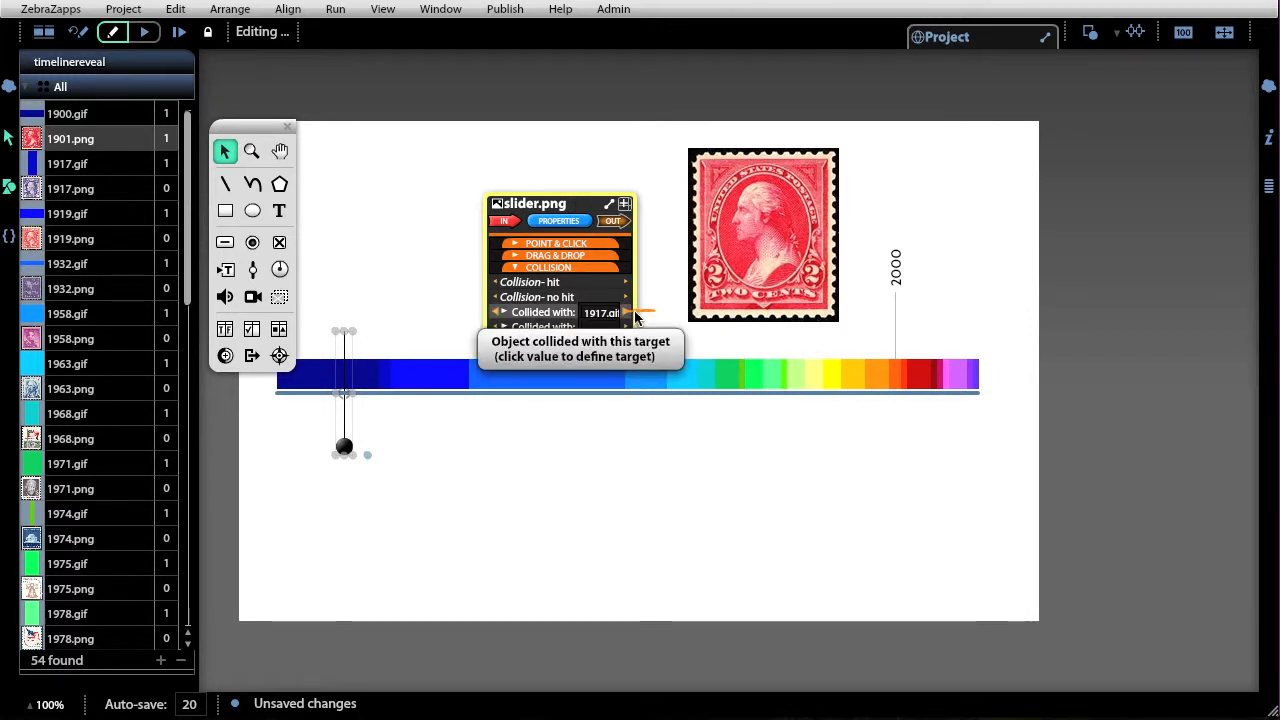
Wire the slider's collision with 1917.gif to set the stamp's fill graphic to 1917.png, replacing this object only.
{"action": "left_click_drag", "start_coordinate": [636, 316], "coordinate": [720, 453]}
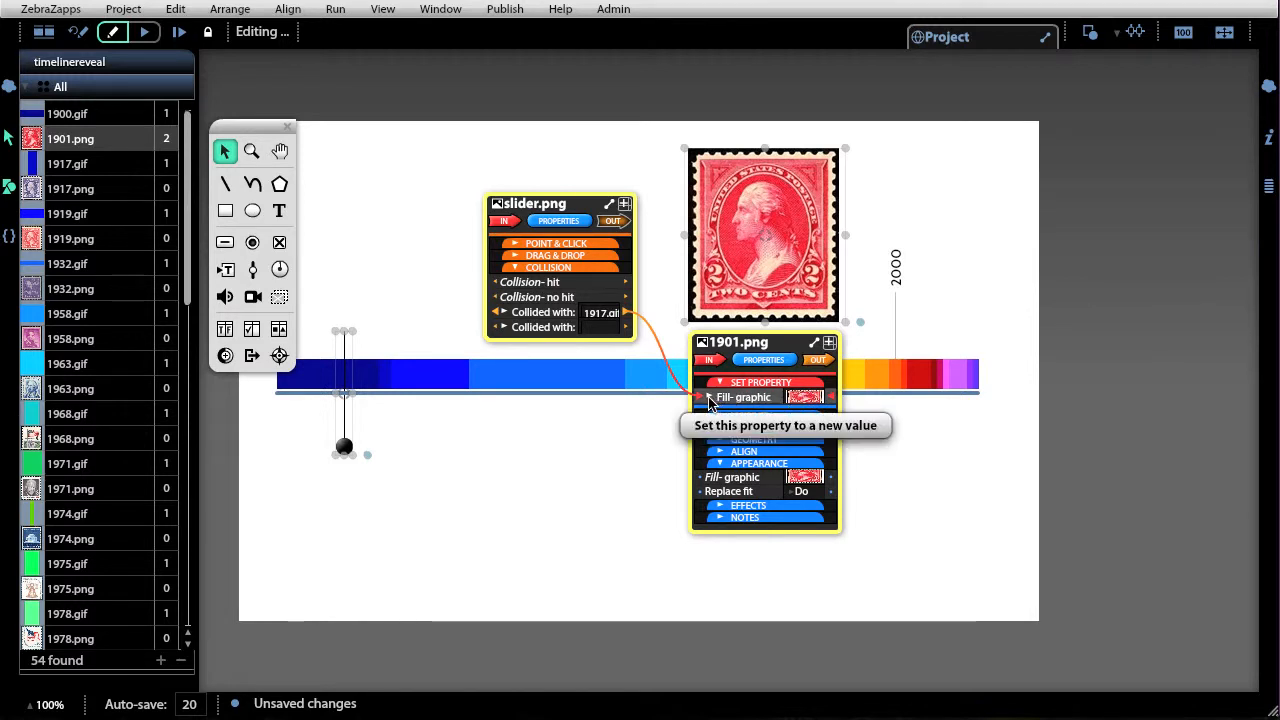
{"action": "left_click", "coordinate": [709, 398]}
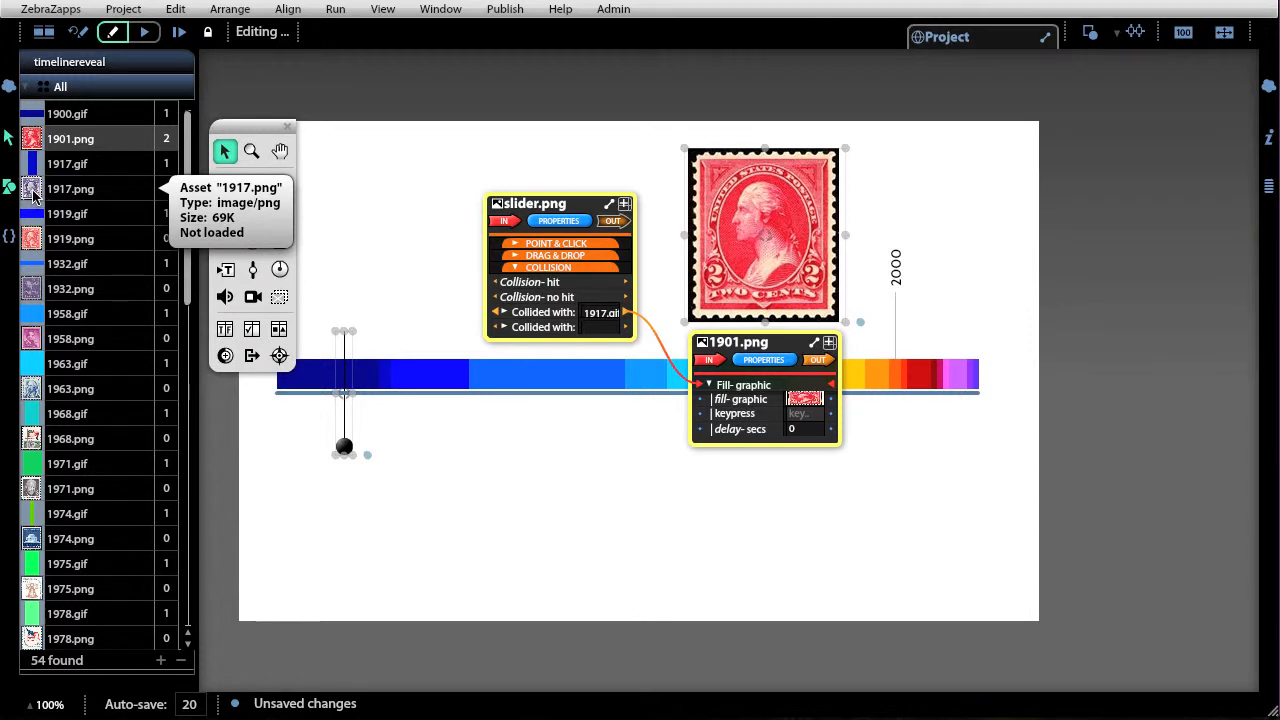
{"action": "left_click_drag", "start_coordinate": [32, 192], "coordinate": [811, 401]}
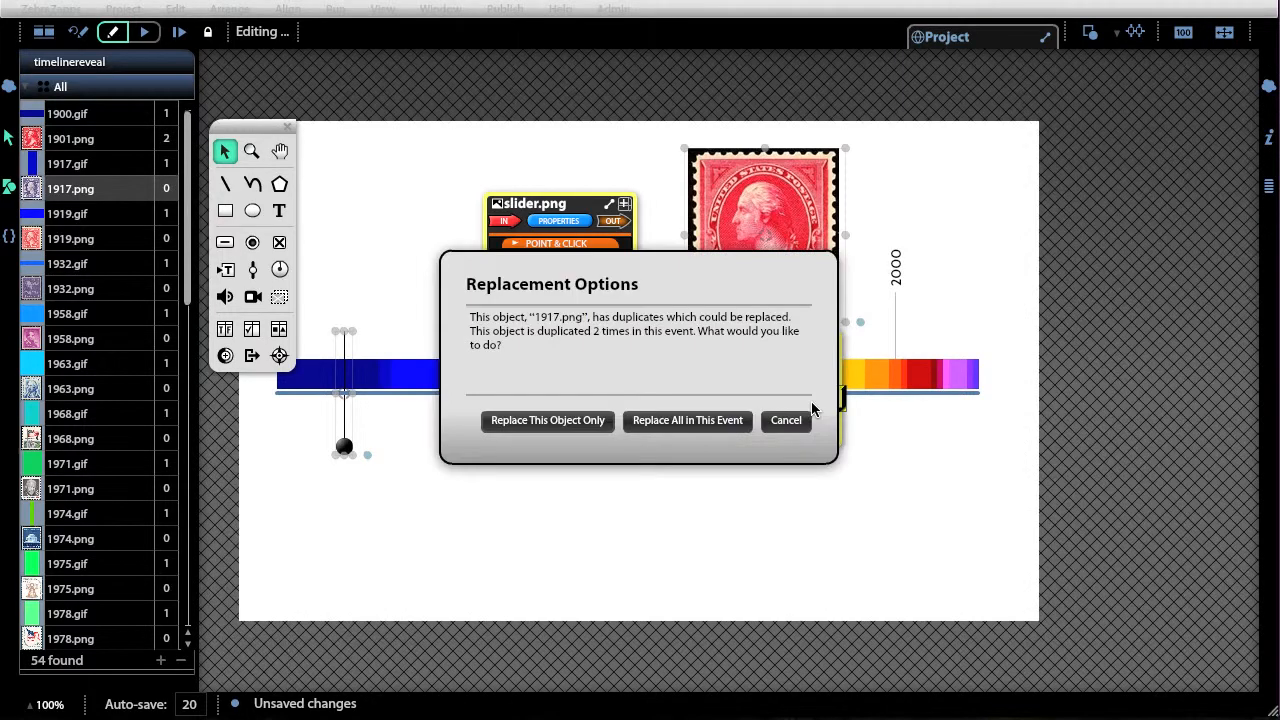
{"action": "left_click", "coordinate": [575, 421]}
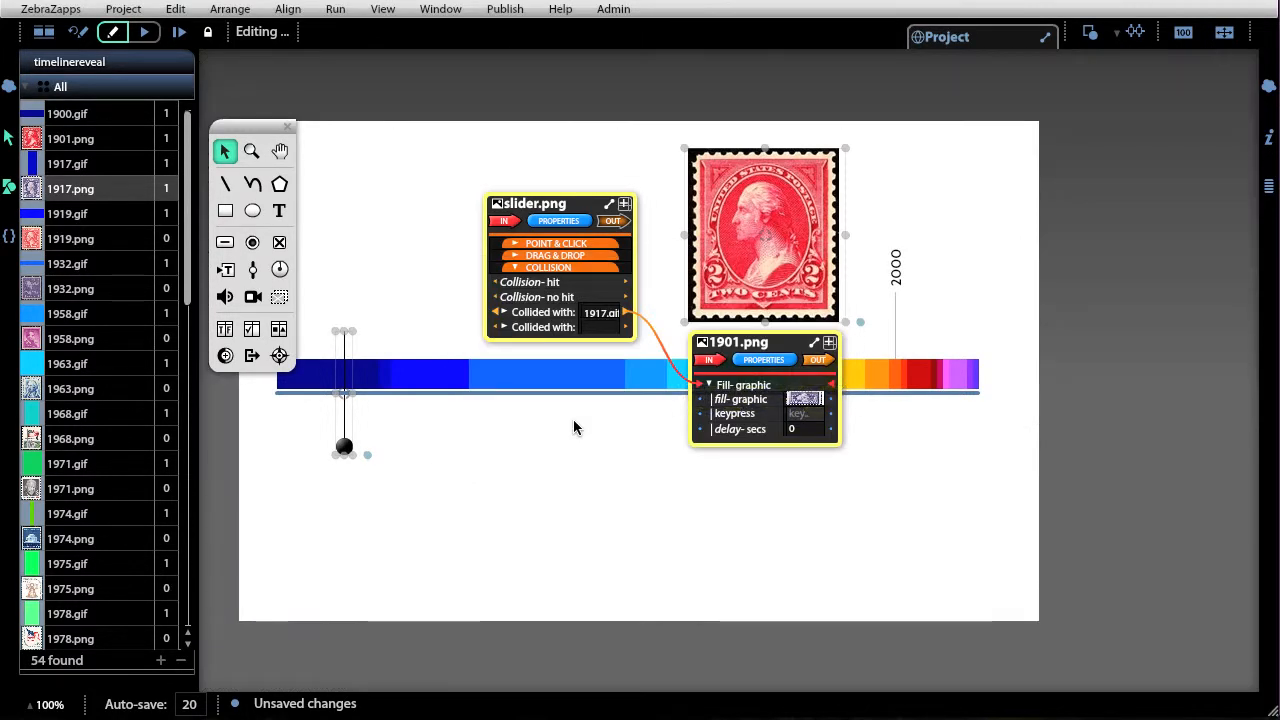
Run the project, drag the slider along the bar to test the stamp swap, and reset back to editing.
{"action": "left_click", "coordinate": [143, 33]}
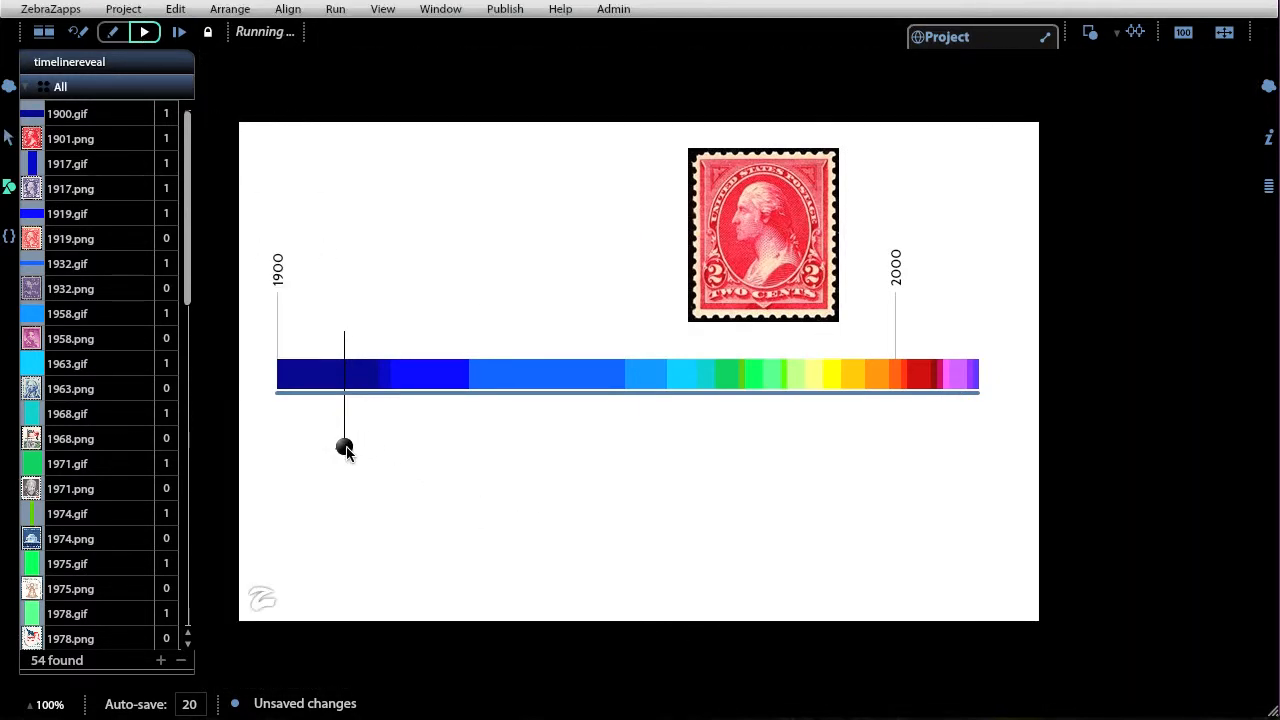
{"action": "mouse_move", "coordinate": [344, 450]}
{"action": "left_mouse_down"}
{"action": "mouse_move", "coordinate": [404, 455]}
{"action": "mouse_move", "coordinate": [336, 449]}
{"action": "left_mouse_up"}
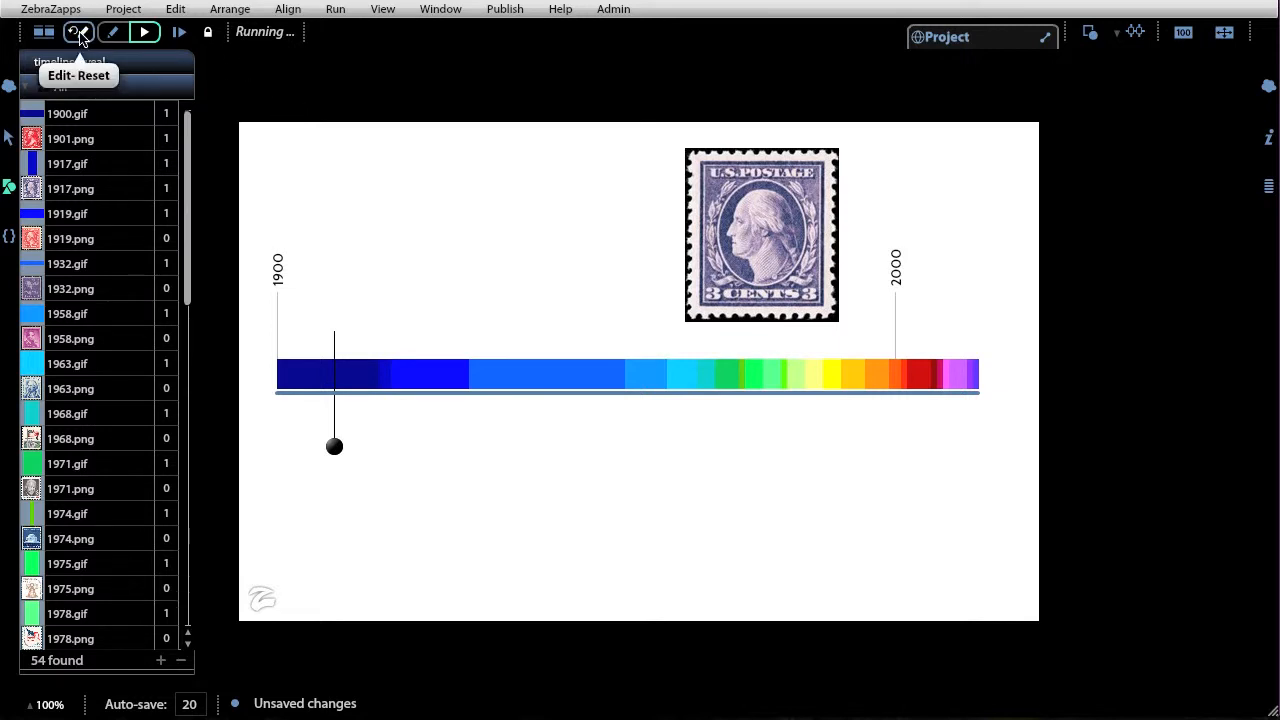
{"action": "left_click", "coordinate": [78, 32]}
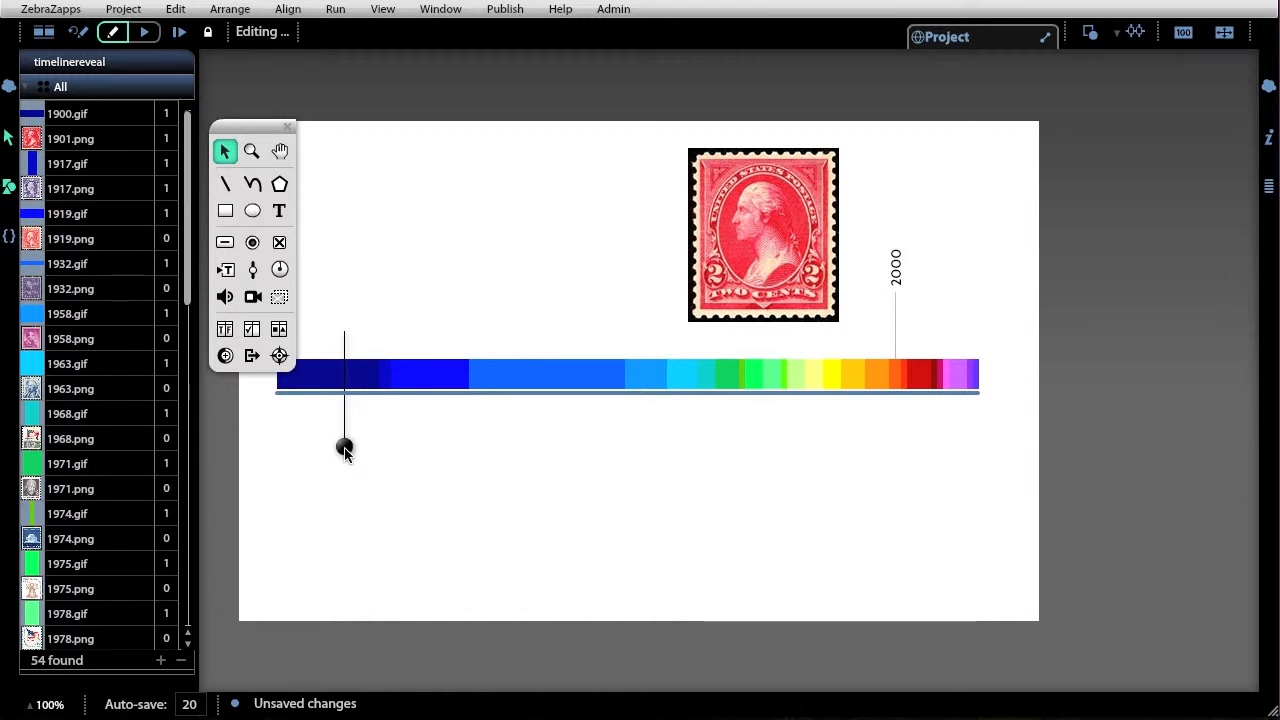
Add 1900.gif as the slider's next collision target and wire it to set the stamp's fill graphic.
{"action": "left_click", "coordinate": [344, 450]}
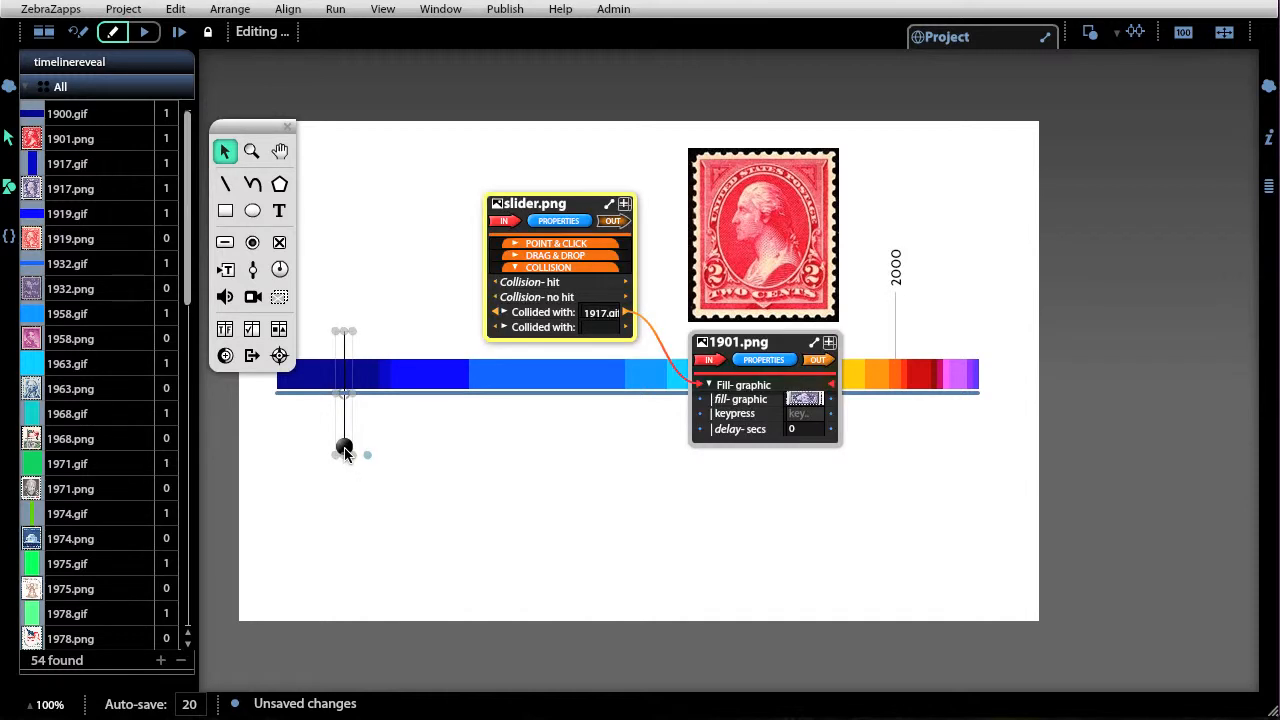
{"action": "left_click", "coordinate": [595, 330]}
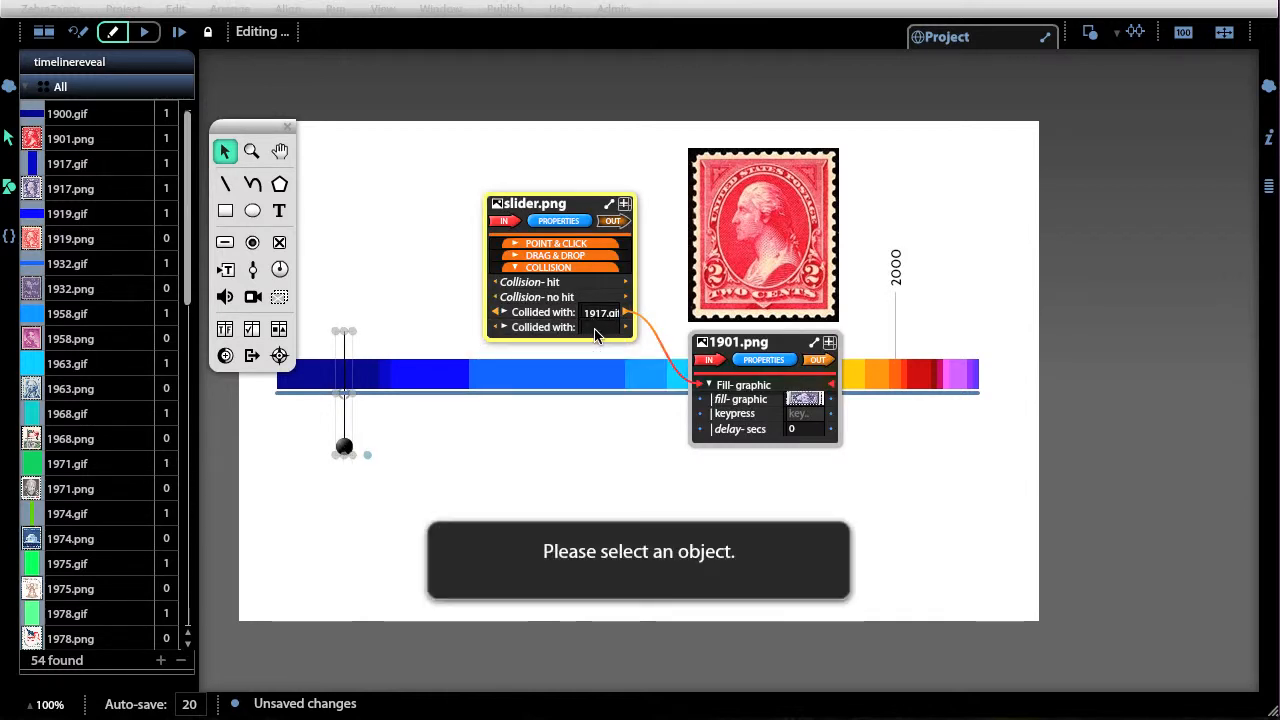
{"action": "left_click", "coordinate": [311, 380]}
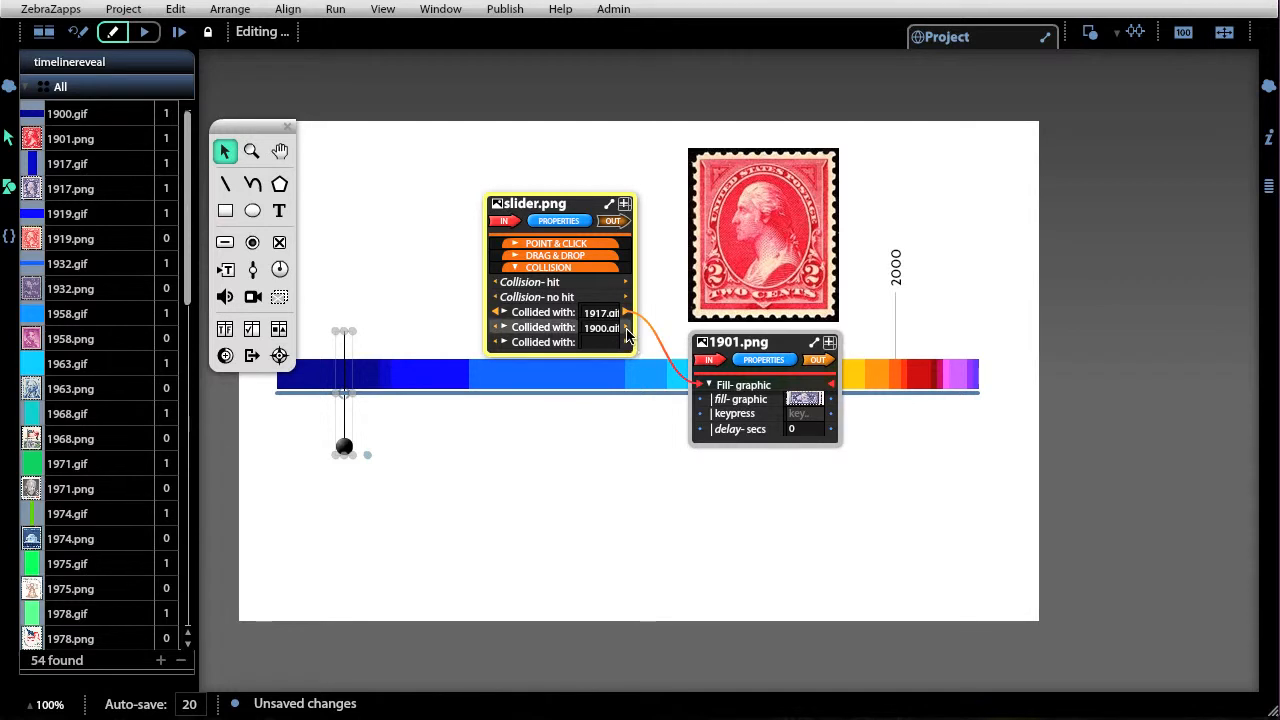
{"action": "left_click_drag", "start_coordinate": [627, 330], "coordinate": [711, 466]}
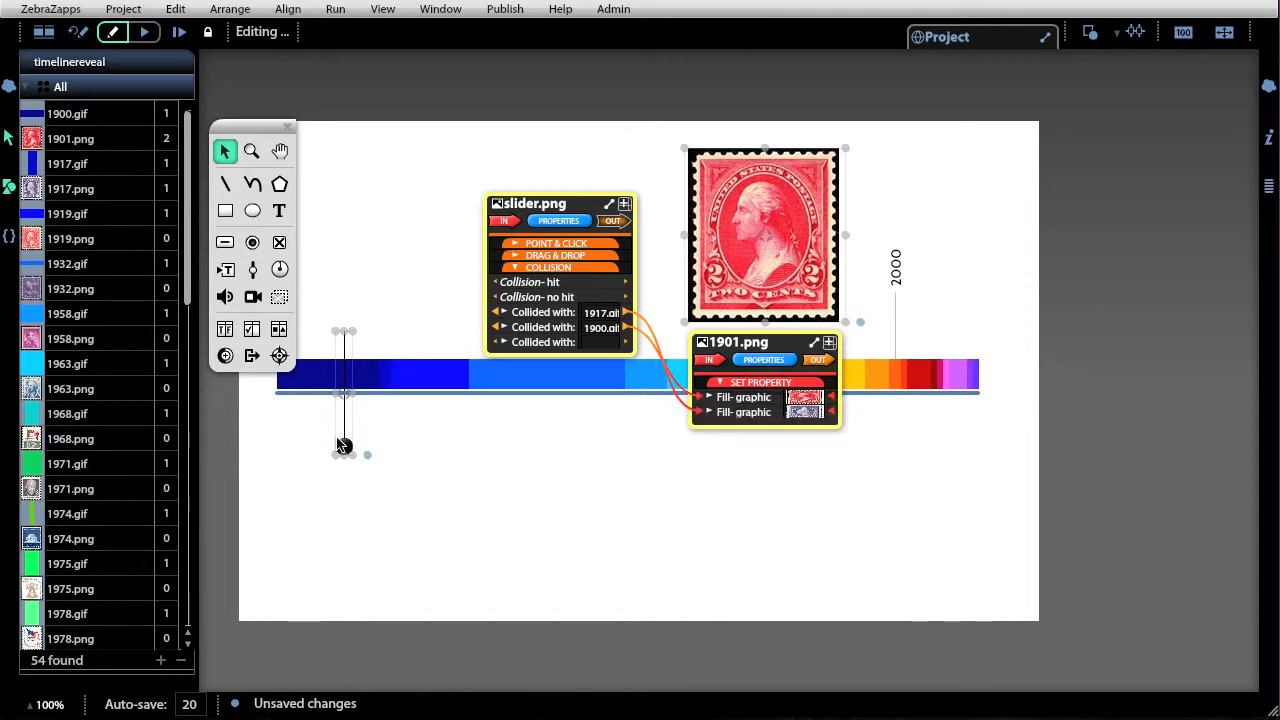
Add 1919.gif as another collision target and wire it to the stamp's fill graphic.
{"action": "left_click", "coordinate": [596, 349]}
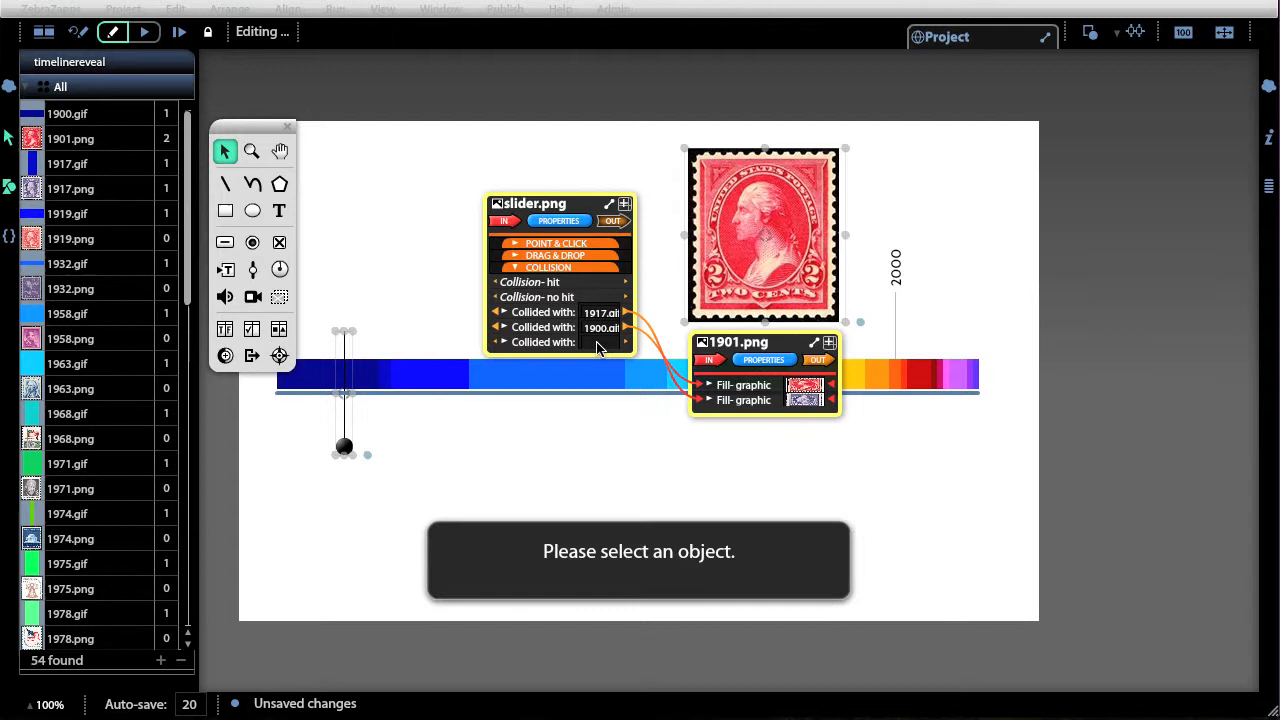
{"action": "left_click", "coordinate": [424, 379]}
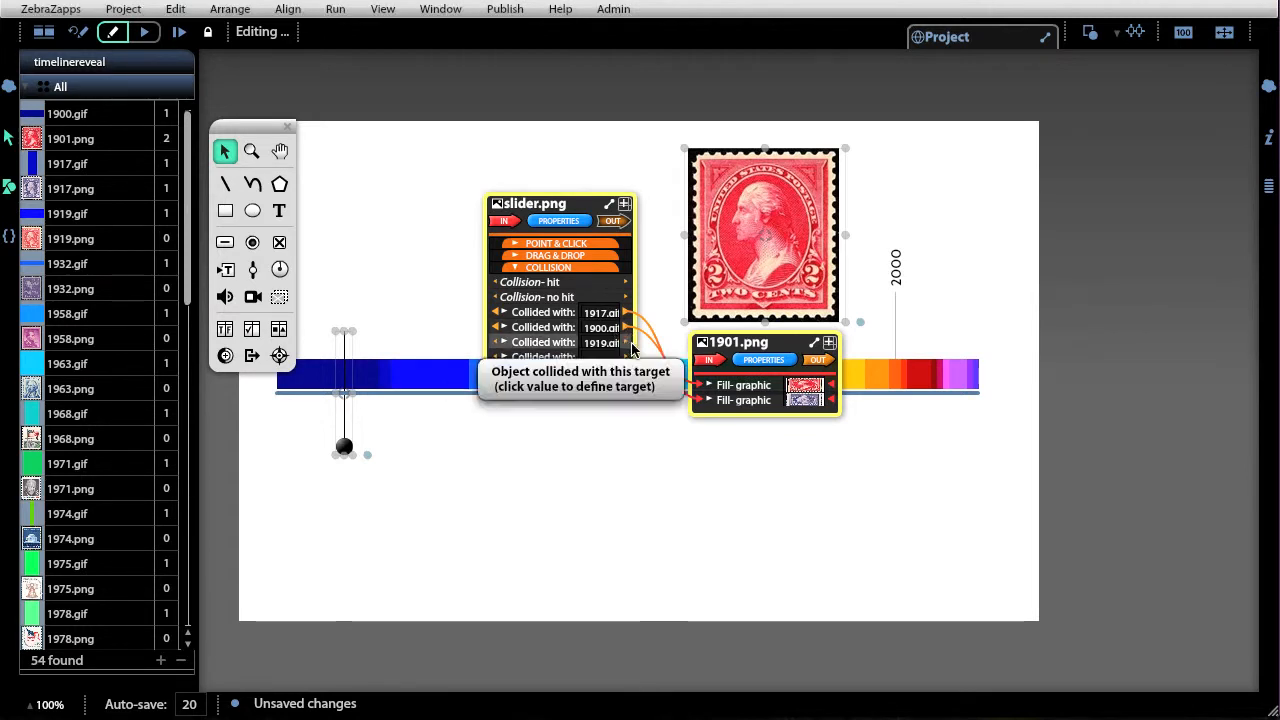
{"action": "left_click_drag", "start_coordinate": [626, 343], "coordinate": [729, 482]}
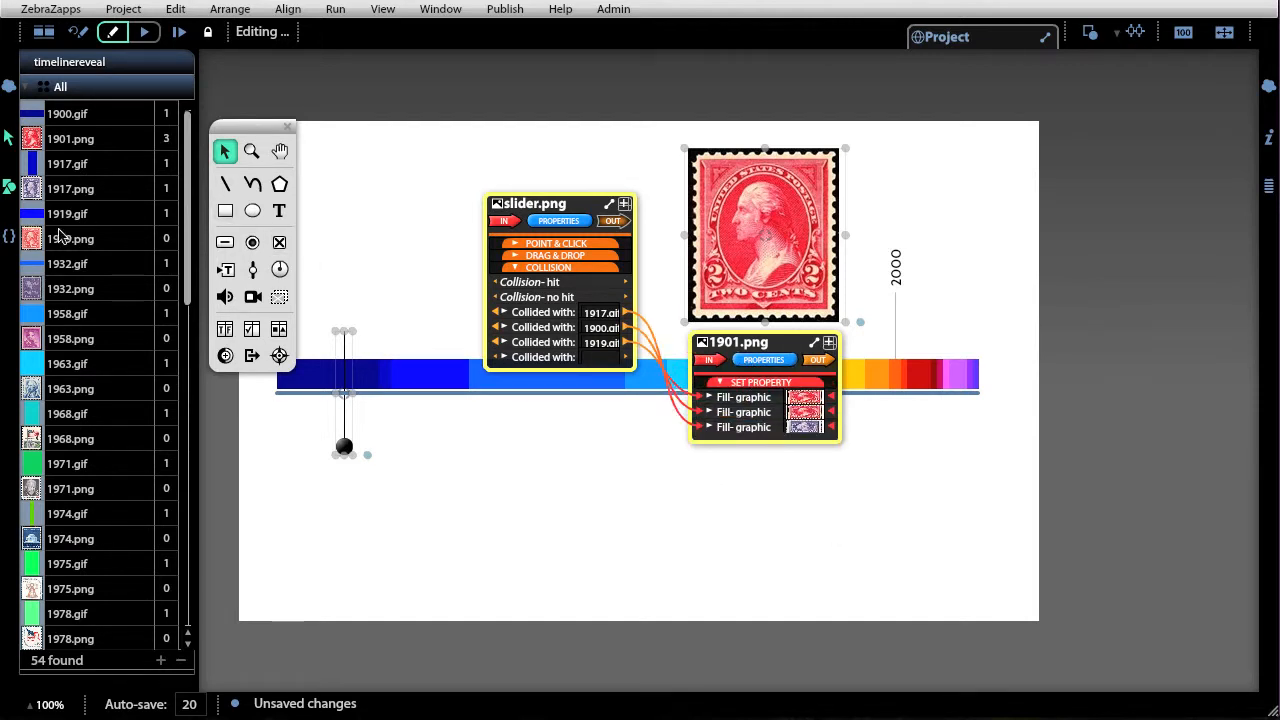
Set that new fill graphic to 1919.png, replacing this object only.
{"action": "left_click_drag", "start_coordinate": [36, 246], "coordinate": [60, 230]}
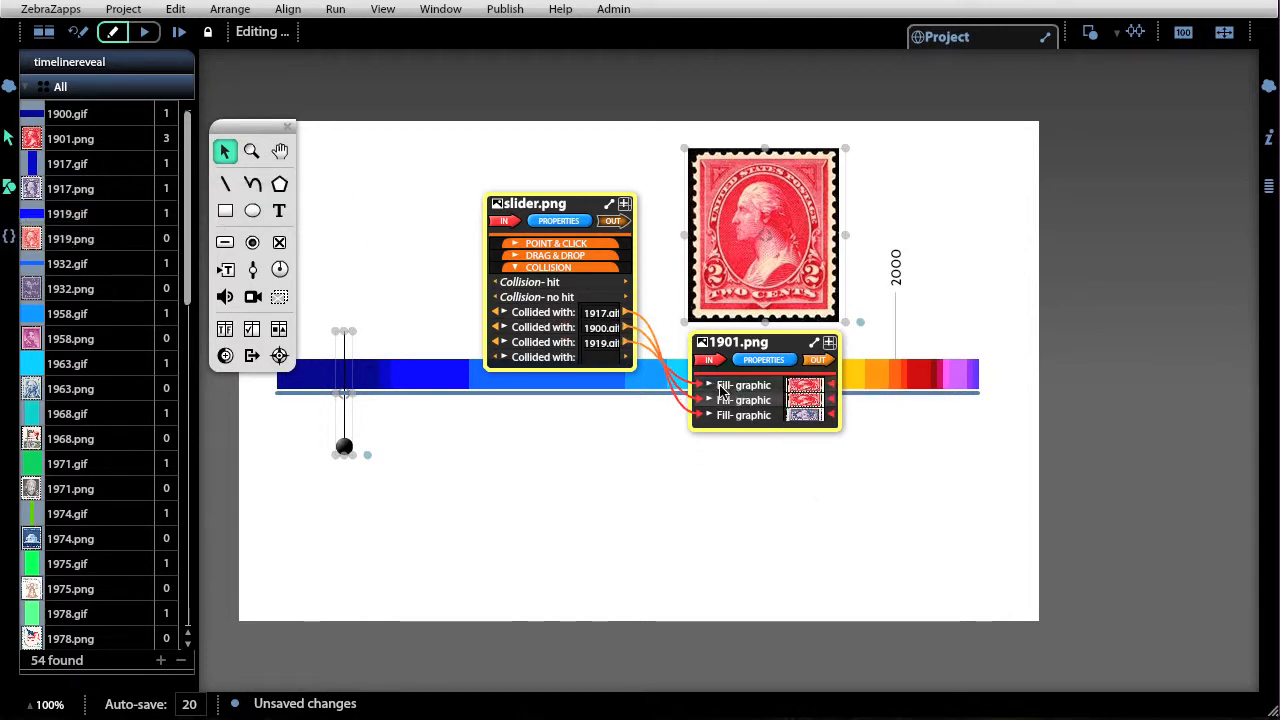
{"action": "left_click", "coordinate": [710, 387]}
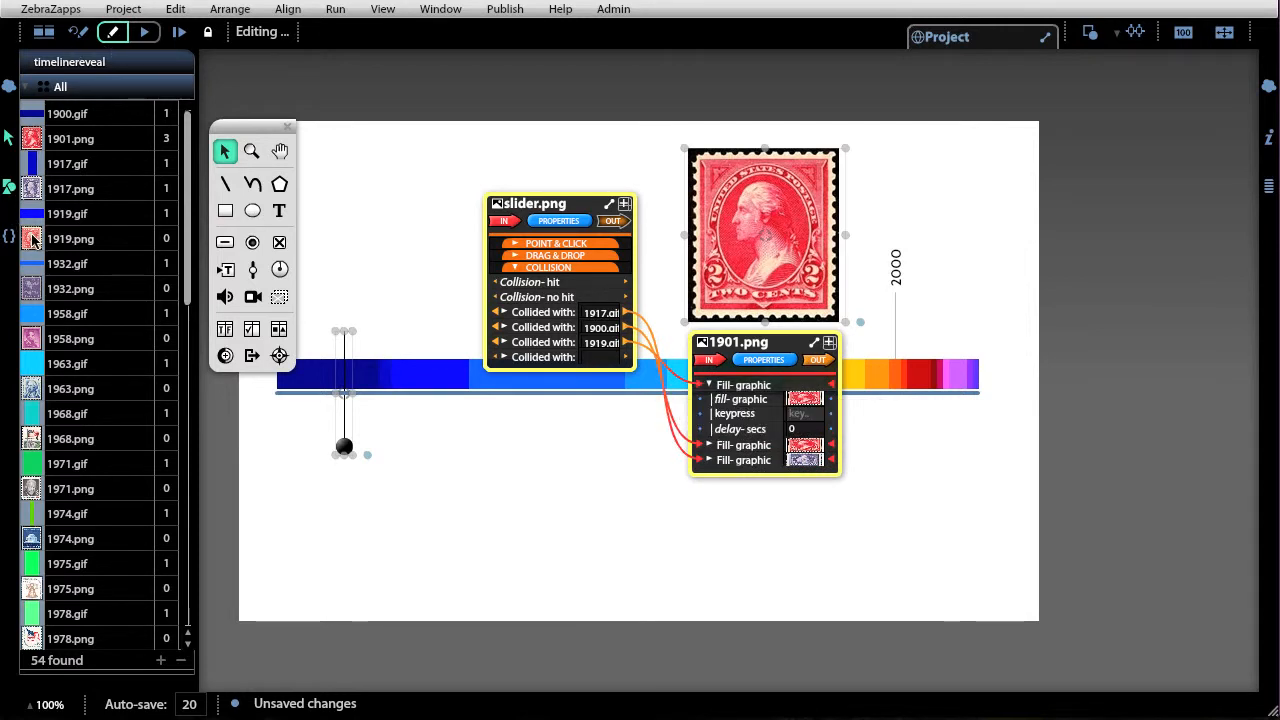
{"action": "left_click_drag", "start_coordinate": [32, 240], "coordinate": [812, 404]}
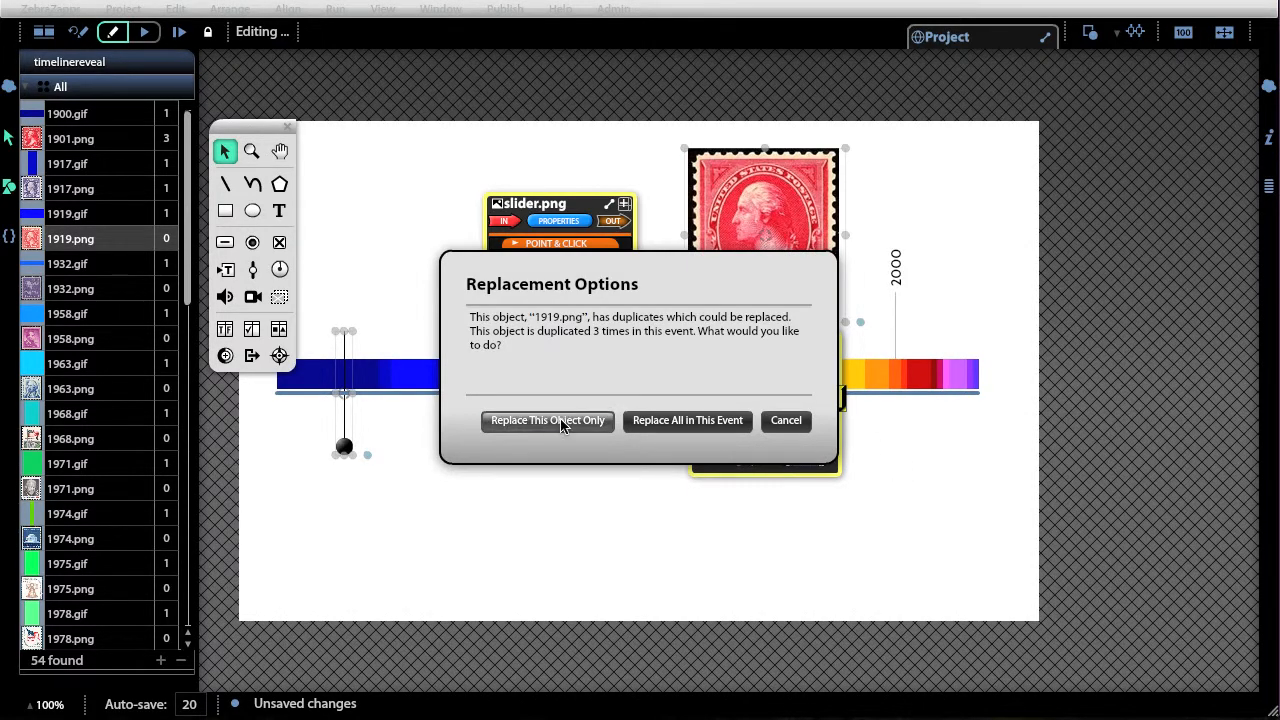
{"action": "left_click", "coordinate": [562, 424]}
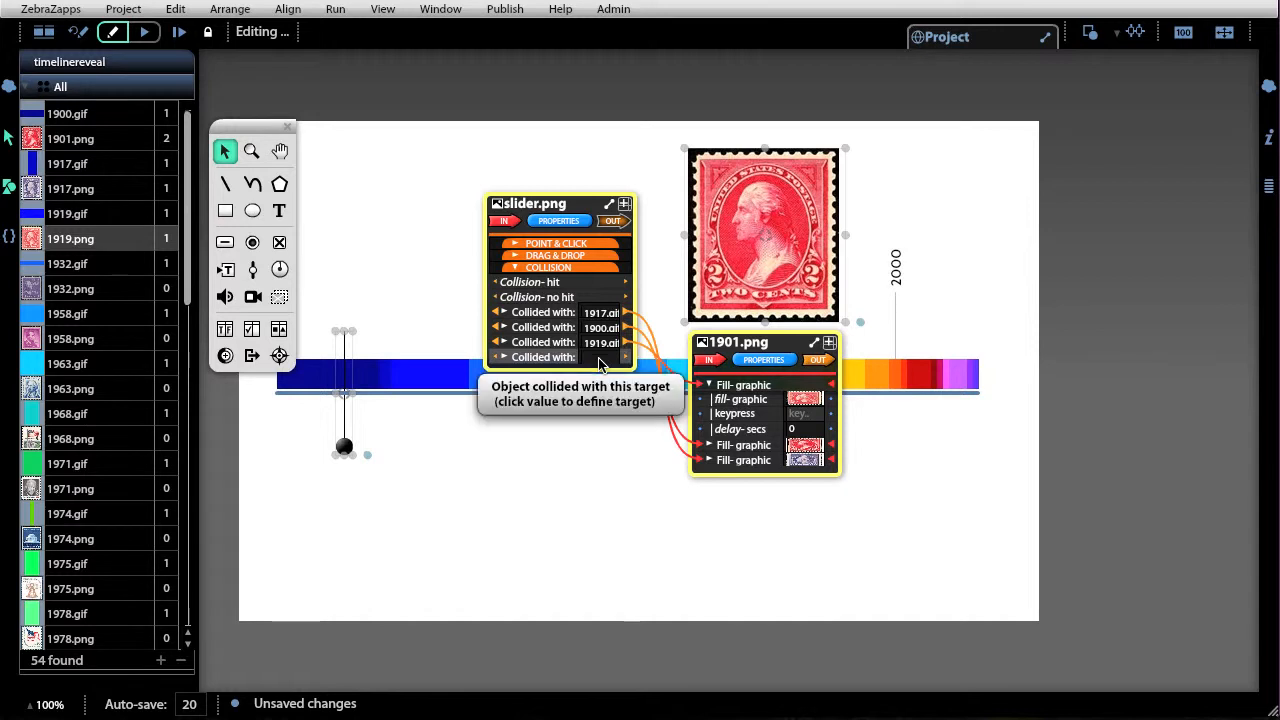
Add 1932.gif as the next collision target and wire it to the stamp's fill graphic.
{"action": "left_click", "coordinate": [601, 360]}
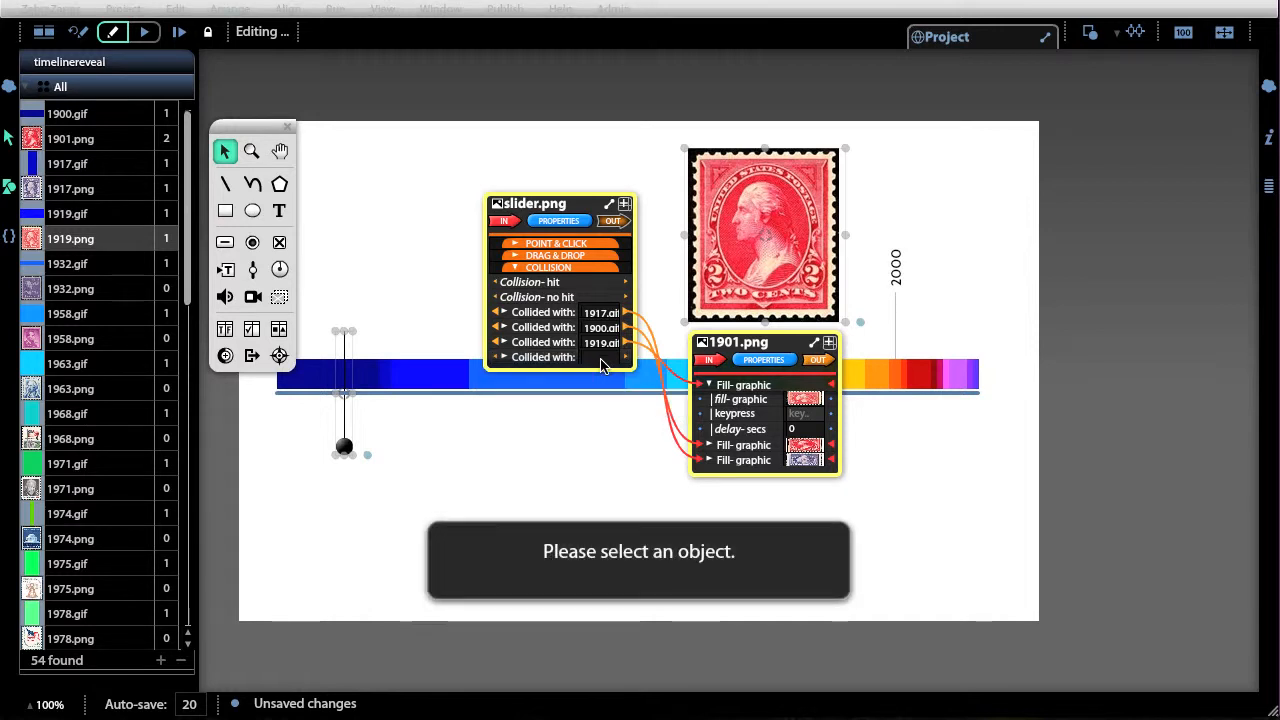
{"action": "left_click", "coordinate": [483, 388]}
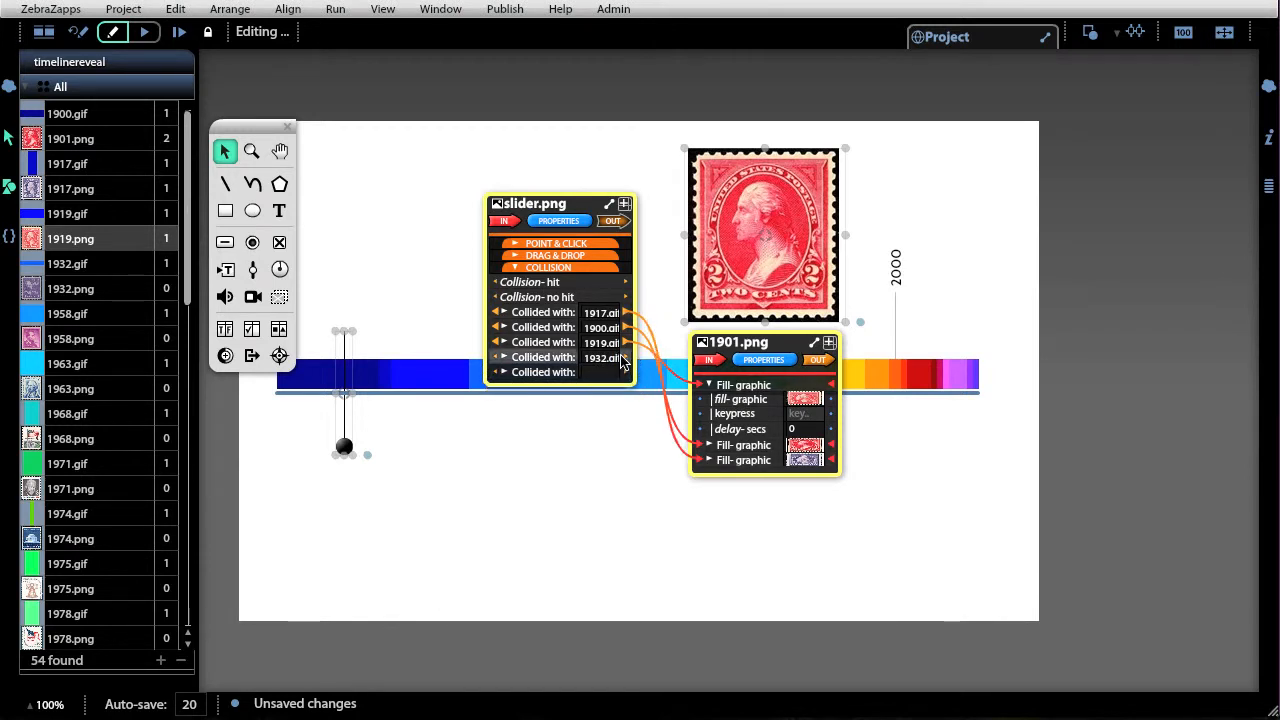
{"action": "left_click", "coordinate": [768, 361]}
{"action": "left_click_drag", "start_coordinate": [770, 363], "coordinate": [732, 497]}
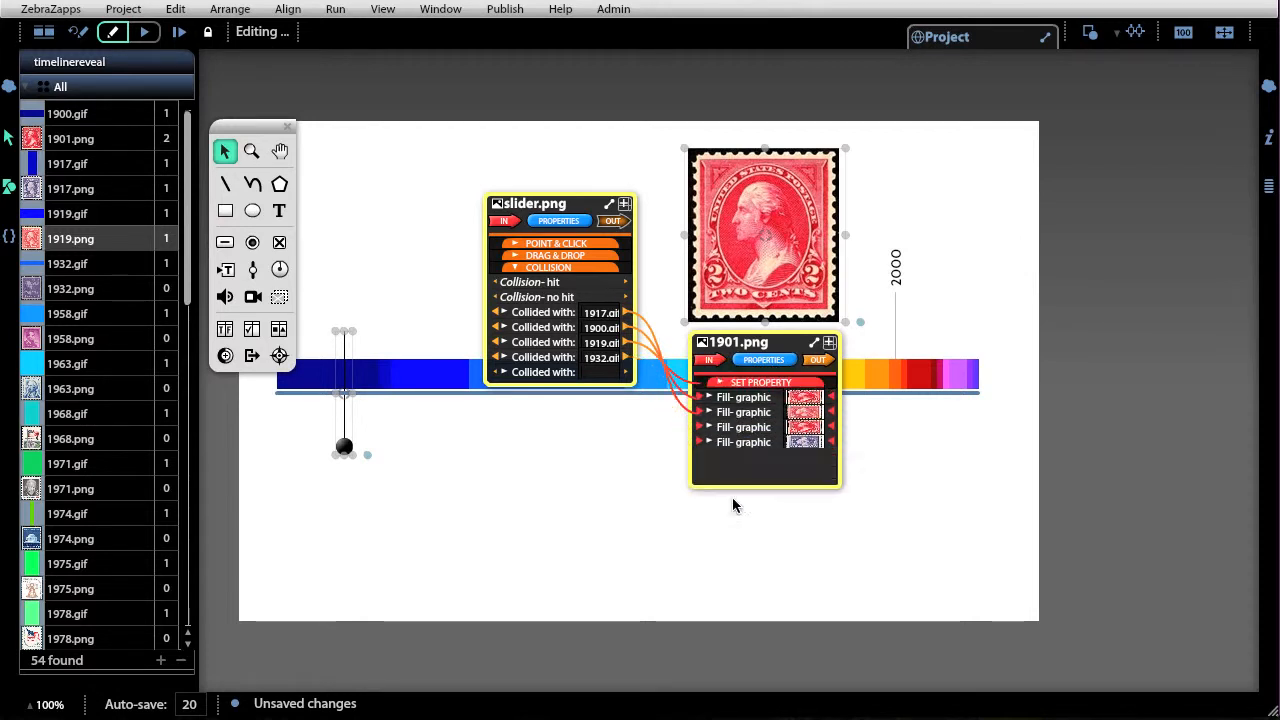
Set the 1932.gif connection's fill graphic to 1932.png, replacing this object only.
{"action": "left_click", "coordinate": [709, 397]}
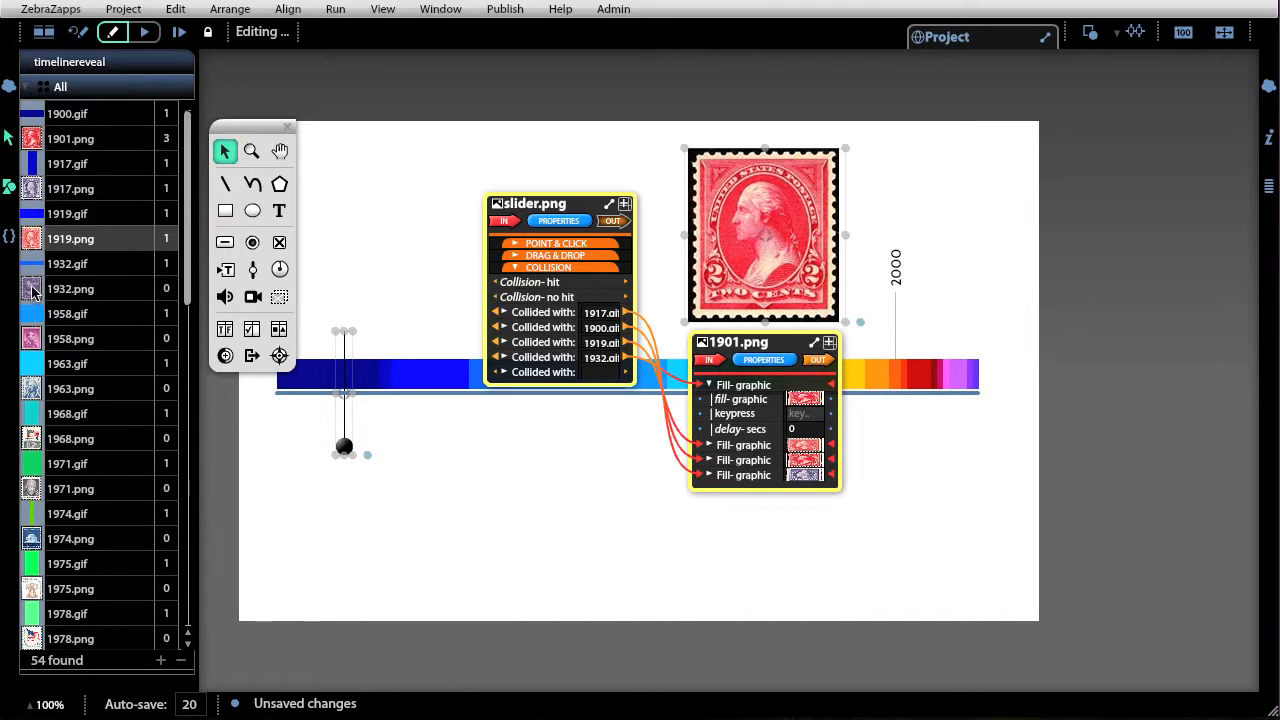
{"action": "left_click_drag", "start_coordinate": [32, 290], "coordinate": [808, 404]}
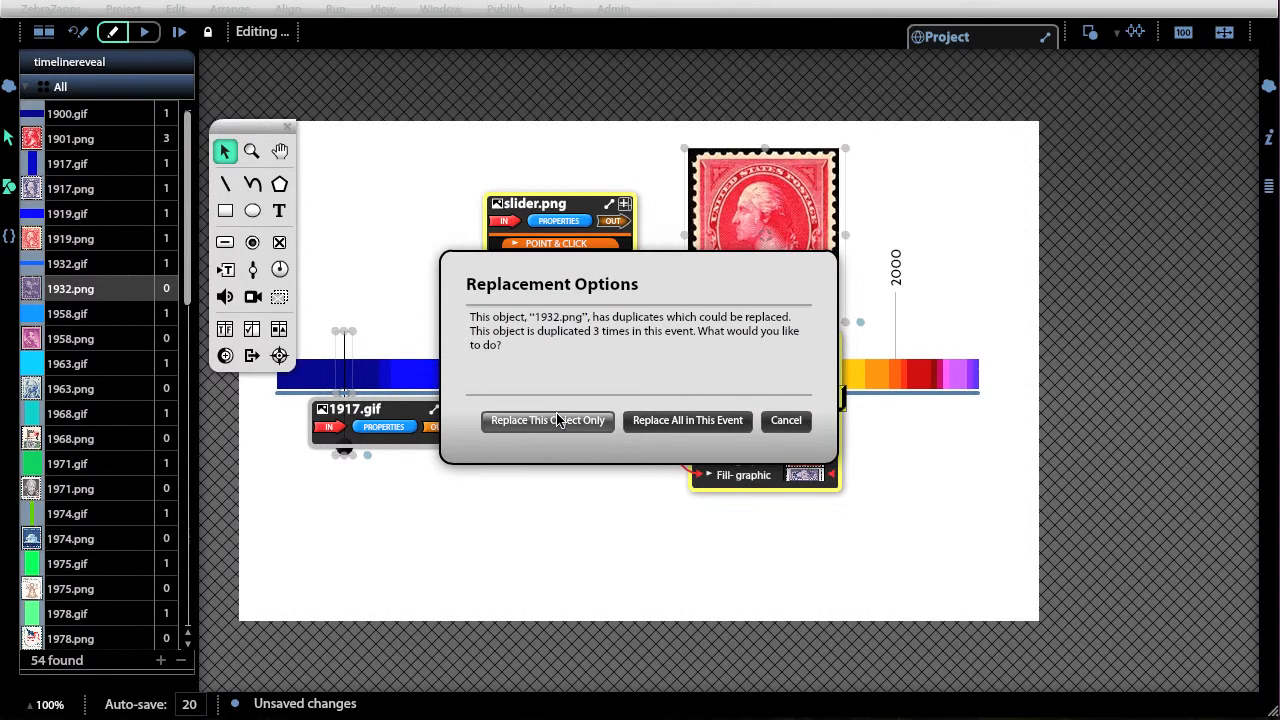
{"action": "left_click", "coordinate": [558, 420]}
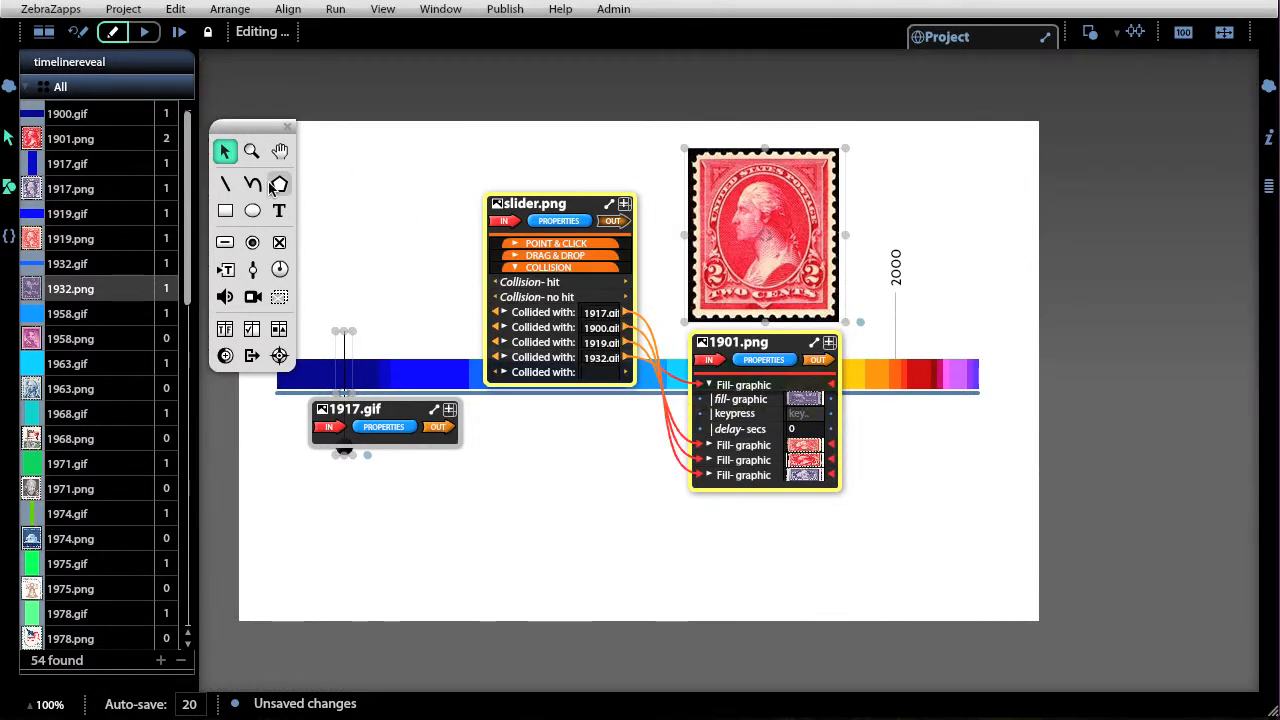
Run the project, drag the slider to test the new periods, and reset back to editing.
{"action": "left_click", "coordinate": [146, 33]}
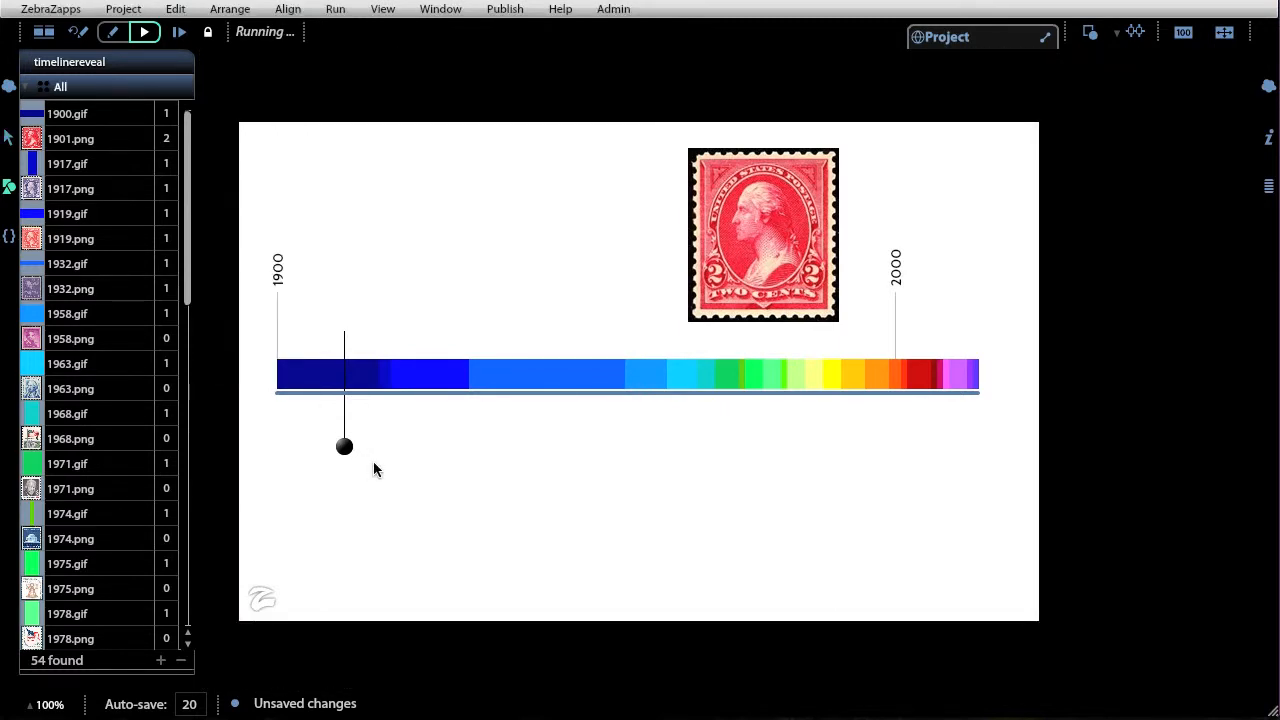
{"action": "mouse_move", "coordinate": [344, 447]}
{"action": "left_mouse_down"}
{"action": "mouse_move", "coordinate": [497, 447]}
{"action": "mouse_move", "coordinate": [331, 446]}
{"action": "mouse_move", "coordinate": [564, 466]}
{"action": "mouse_move", "coordinate": [374, 446]}
{"action": "mouse_move", "coordinate": [320, 425]}
{"action": "mouse_move", "coordinate": [508, 457]}
{"action": "mouse_move", "coordinate": [340, 430]}
{"action": "left_mouse_up"}
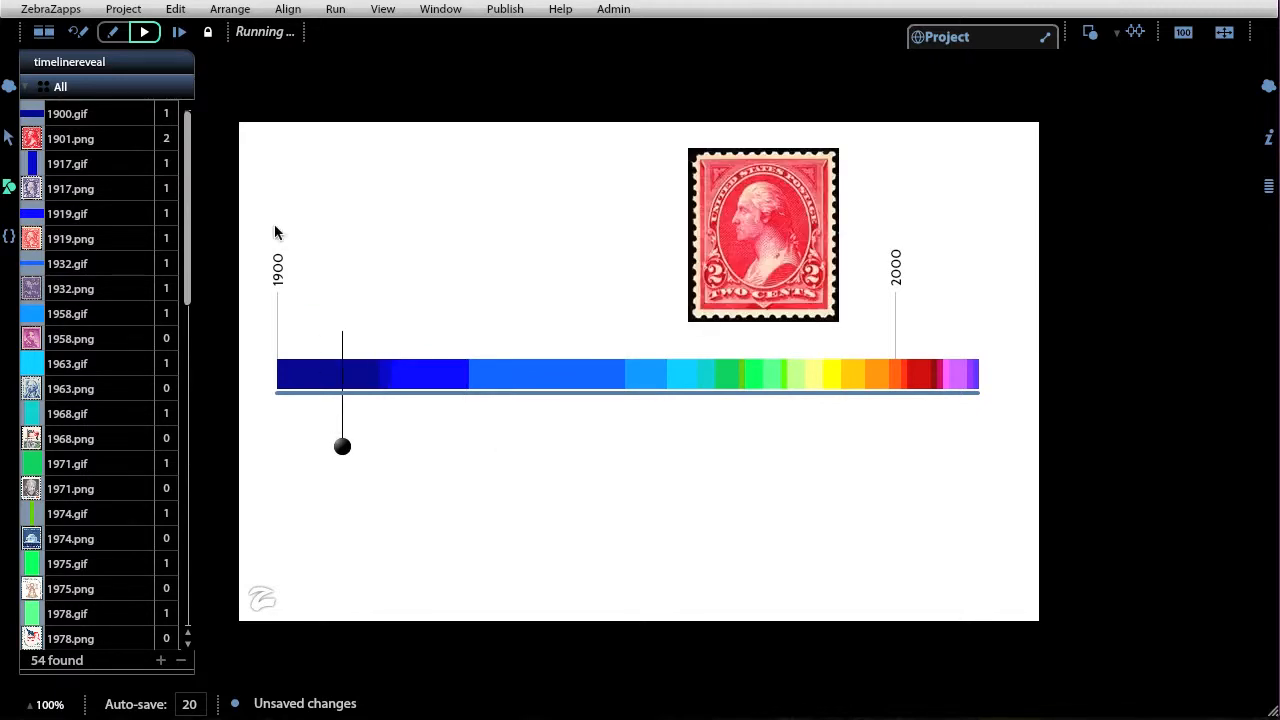
{"action": "left_click", "coordinate": [80, 34]}
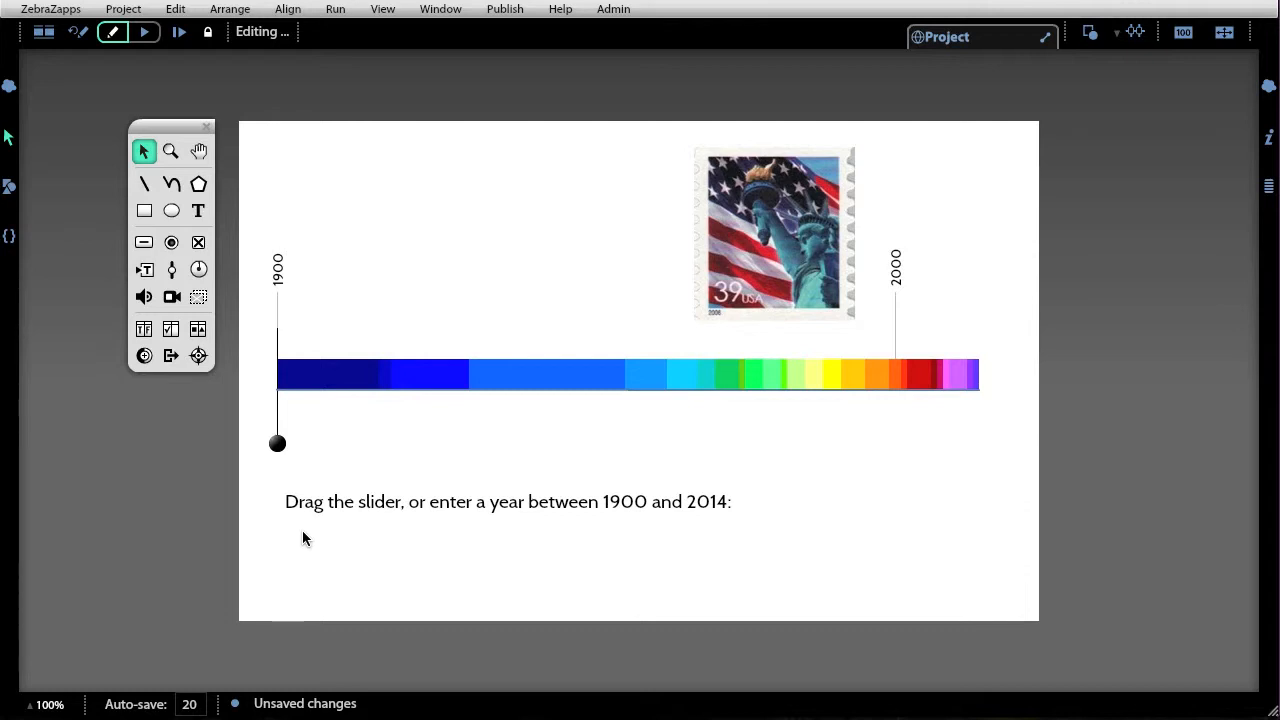
Inspect the slider's completed collision wiring and the instruction text below the bar.
{"action": "left_click", "coordinate": [278, 444]}
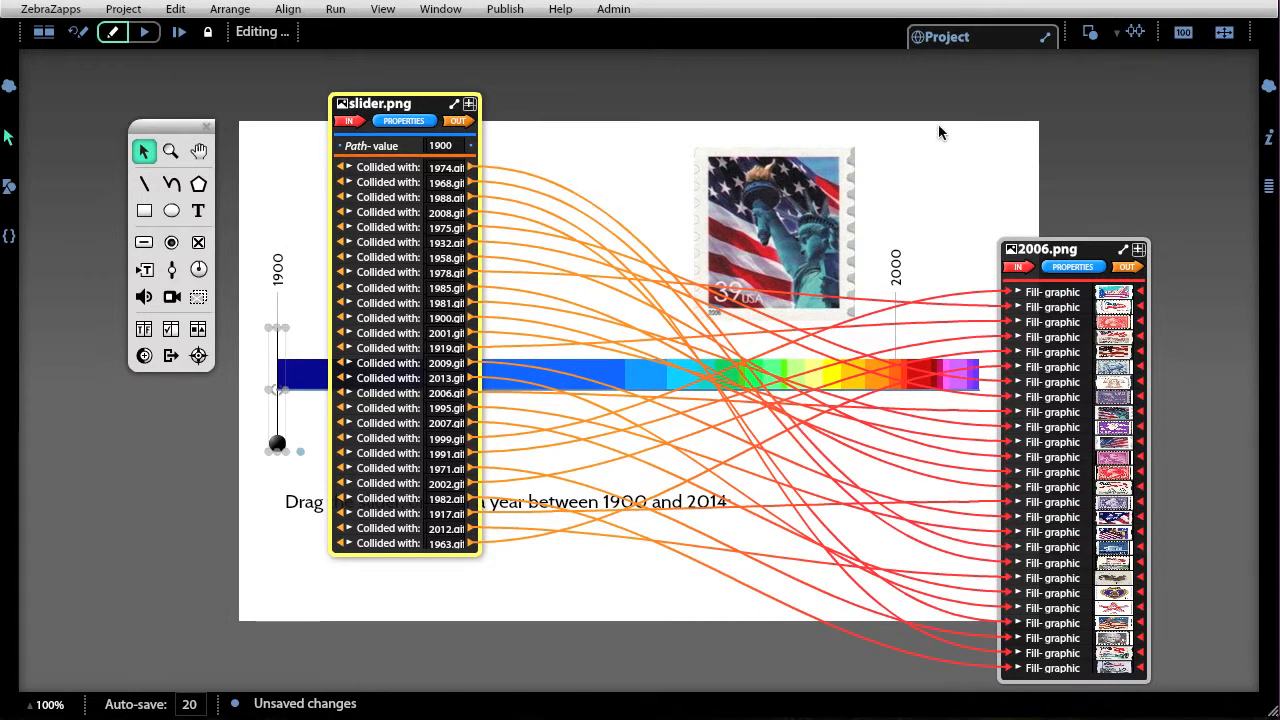
{"action": "left_click", "coordinate": [936, 158]}
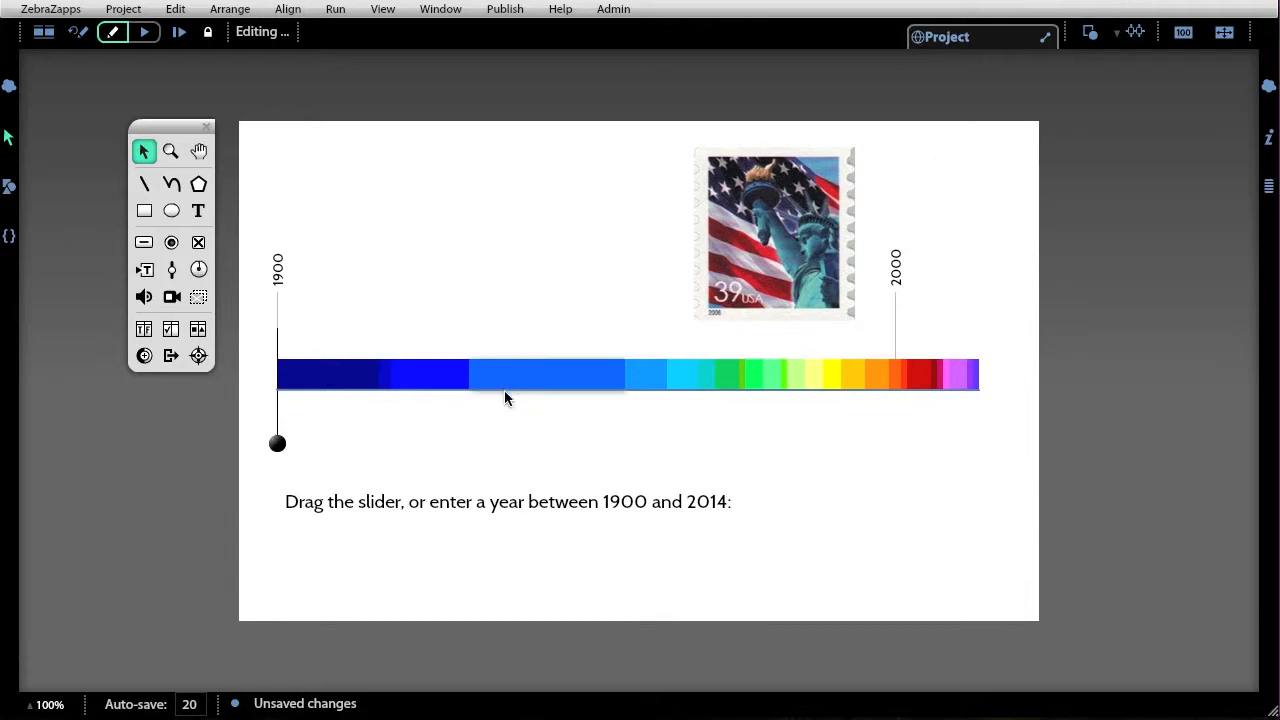
{"action": "left_click", "coordinate": [481, 503]}
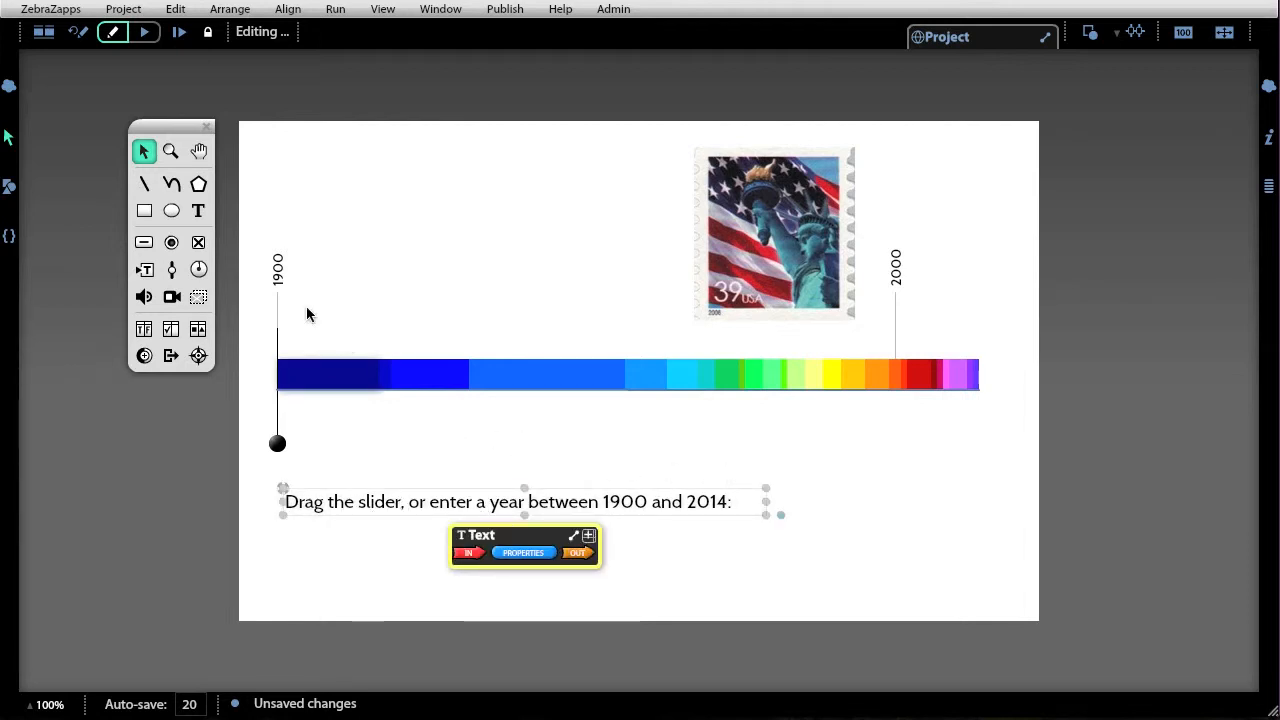
{"action": "left_click", "coordinate": [344, 212]}
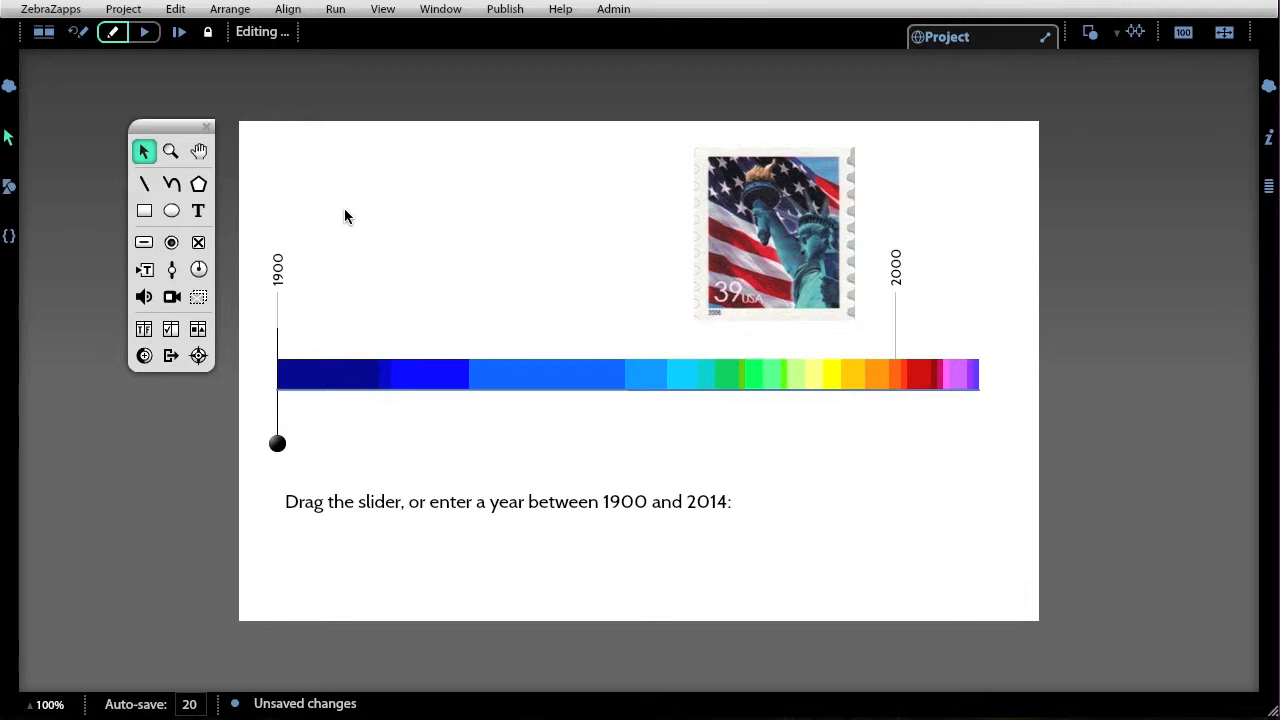
Draw an input text box about 80 by 30 right after the instruction text.
{"action": "left_click", "coordinate": [146, 272]}
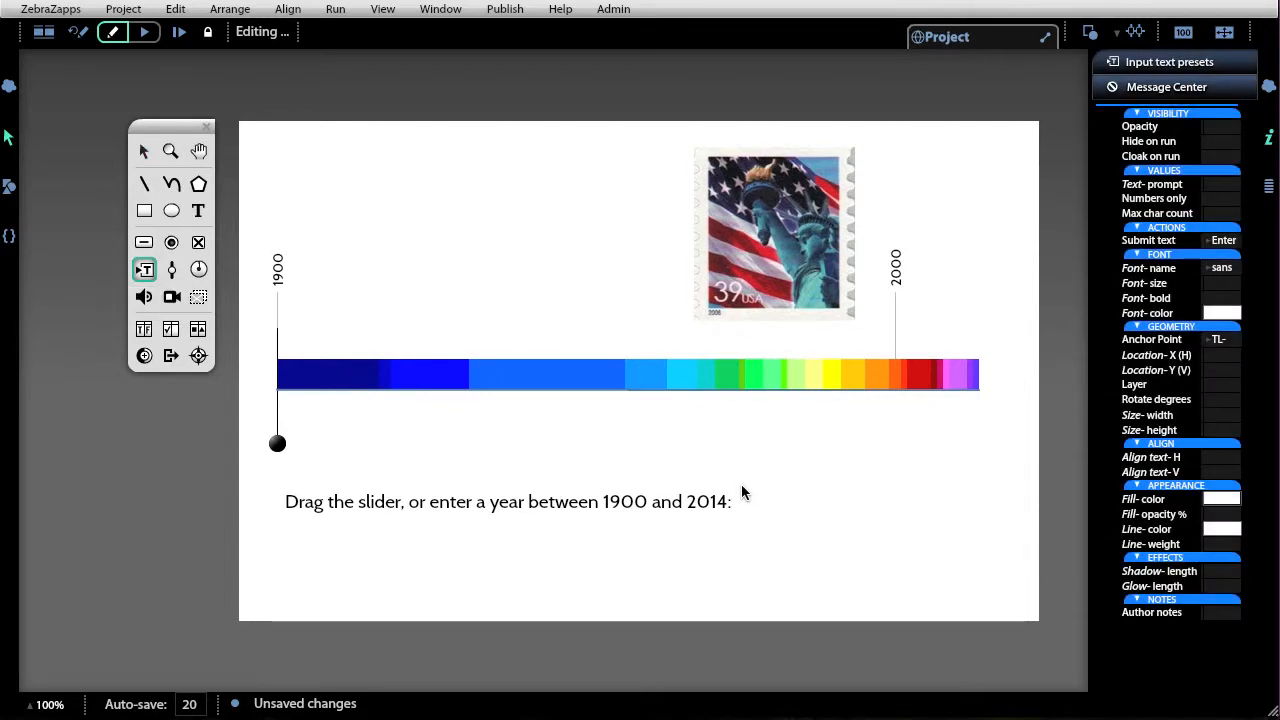
{"action": "left_click_drag", "start_coordinate": [740, 486], "coordinate": [821, 514]}
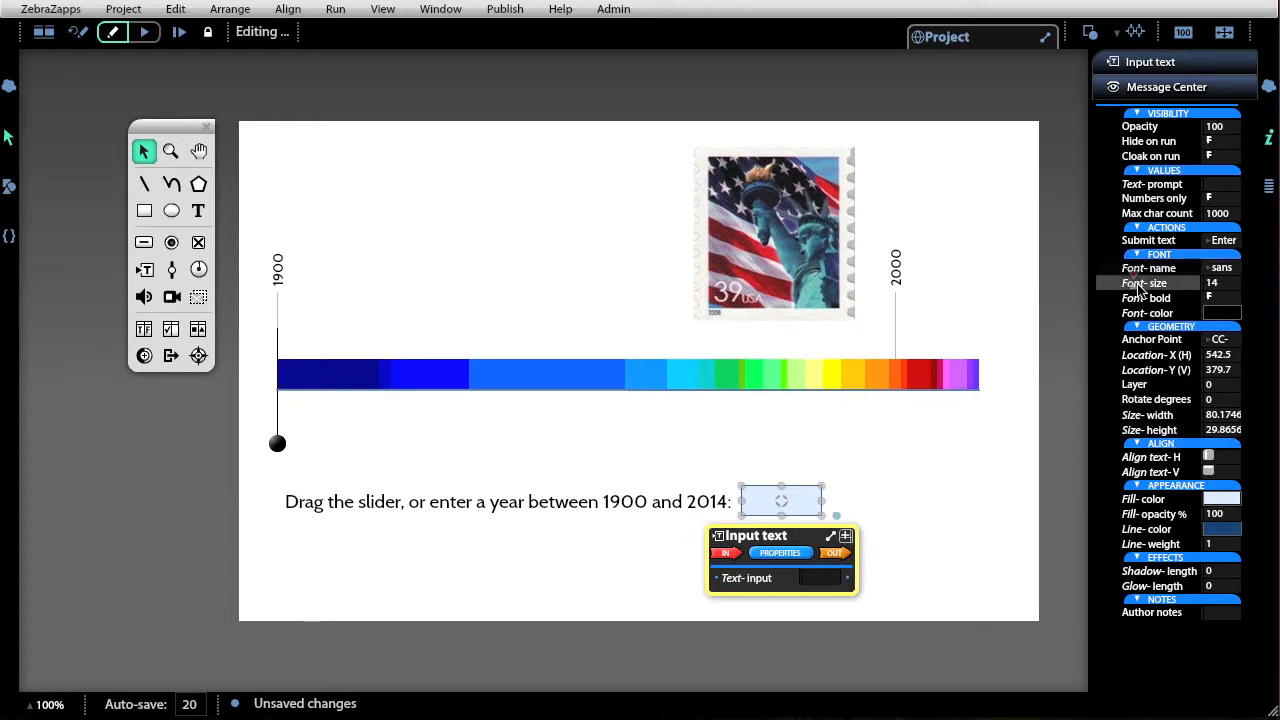
Set the input text's font size to 18, make it bold, and colour it red.
{"action": "left_click_drag", "start_coordinate": [1134, 281], "coordinate": [1140, 280]}
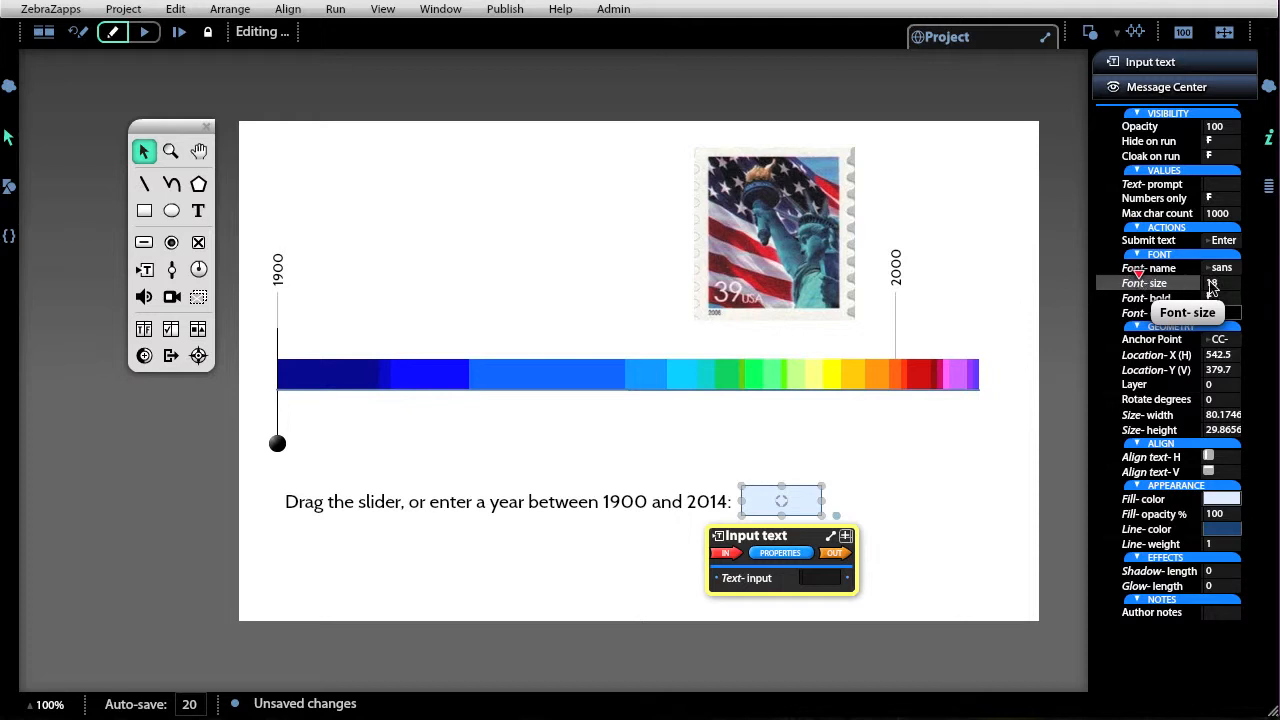
{"action": "mouse_move", "coordinate": [1221, 299]}
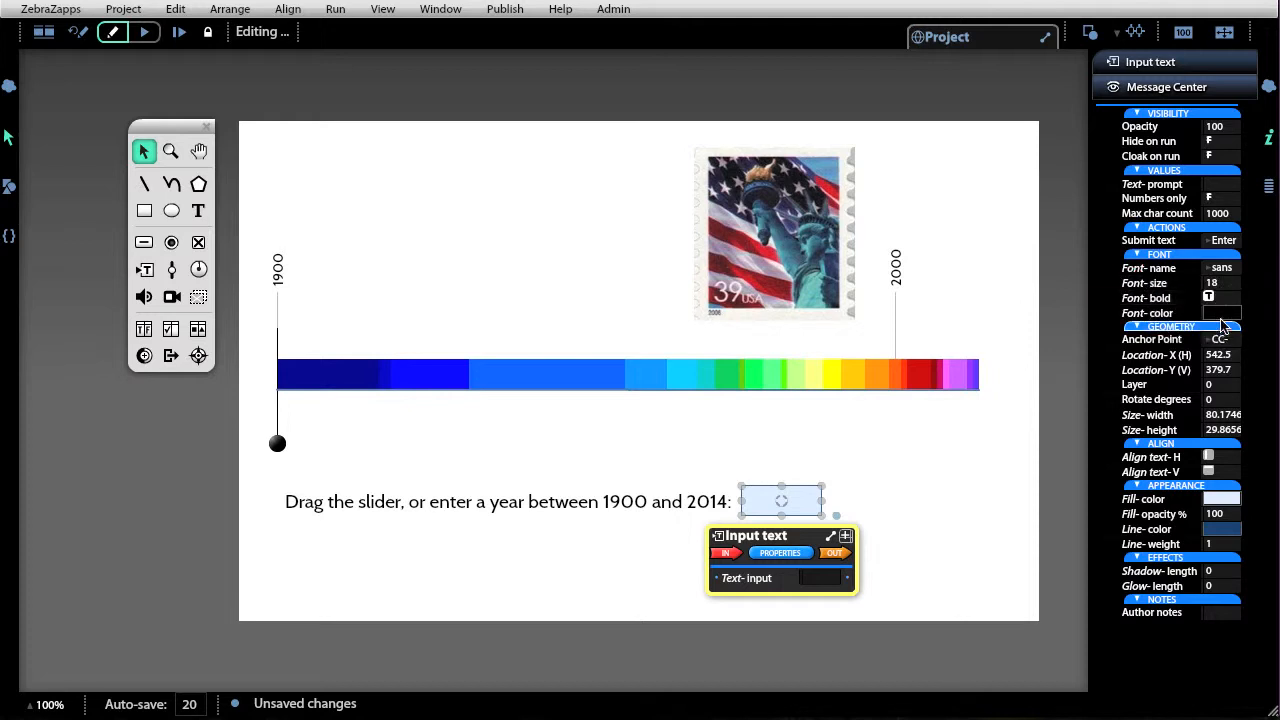
{"action": "left_click", "coordinate": [1228, 313]}
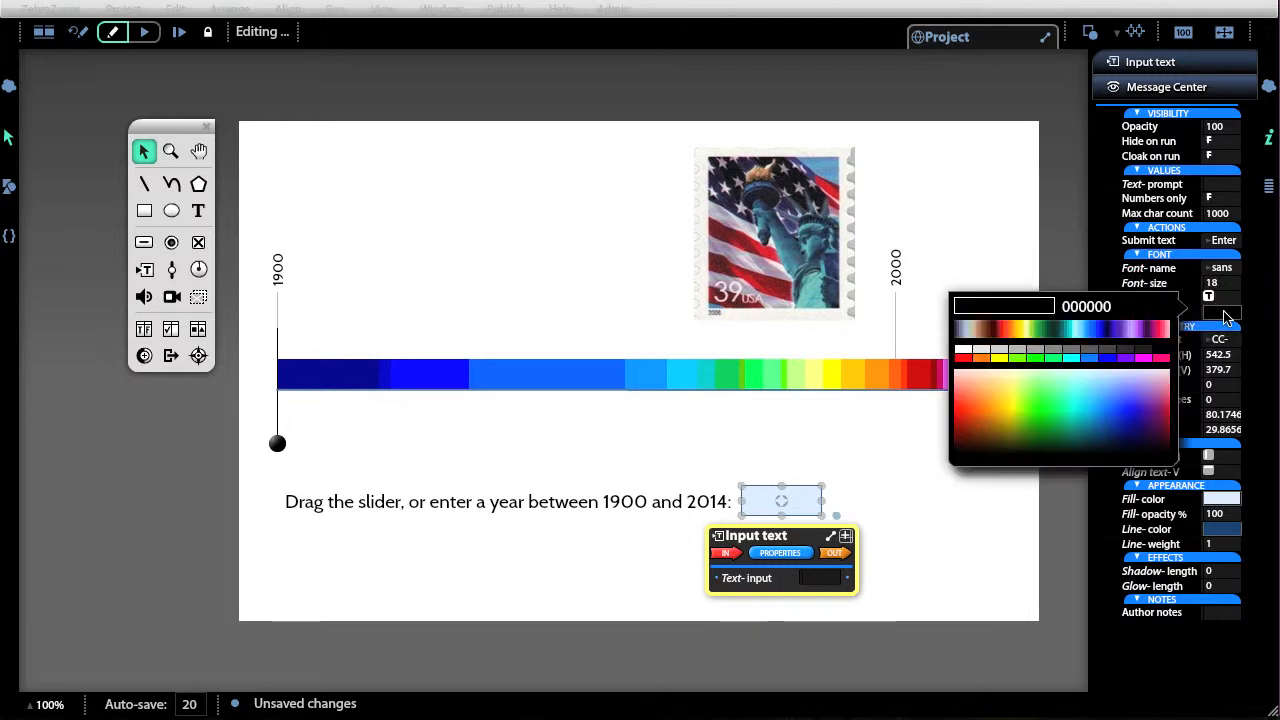
{"action": "left_click", "coordinate": [964, 358]}
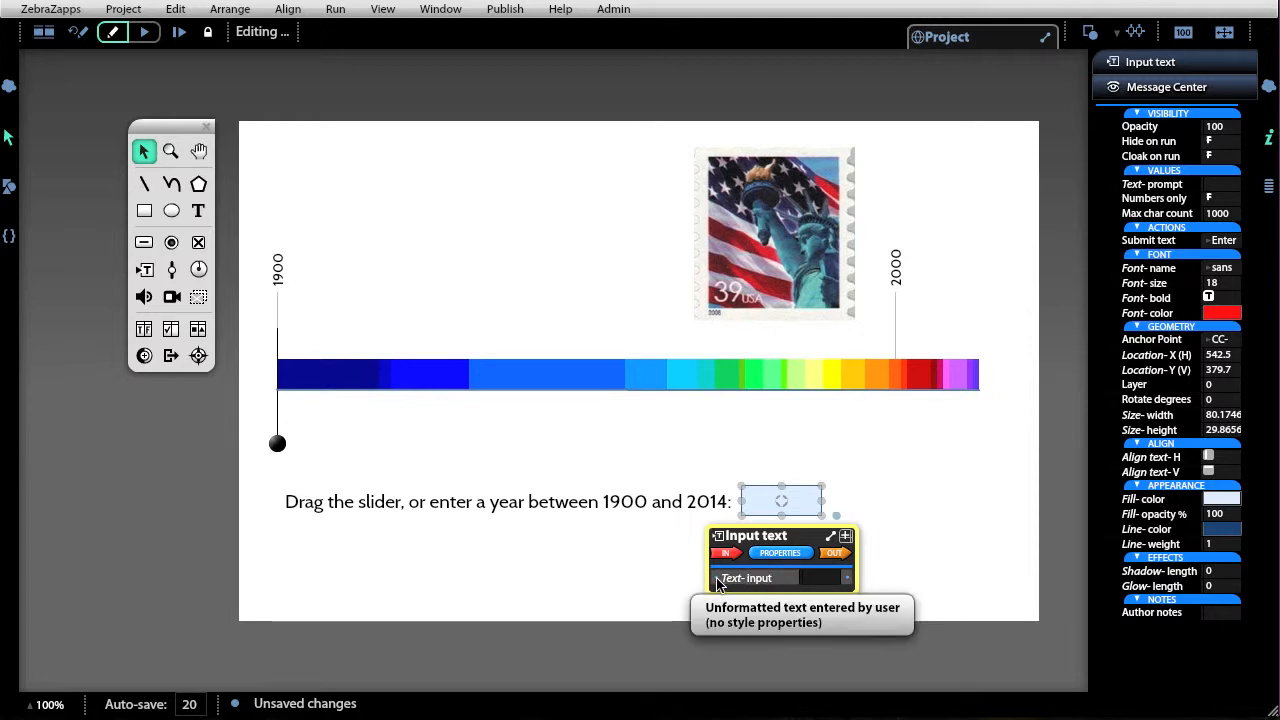
Wire the input text's Text-input to the slider's Path-value.
{"action": "left_click_drag", "start_coordinate": [717, 579], "coordinate": [472, 176]}
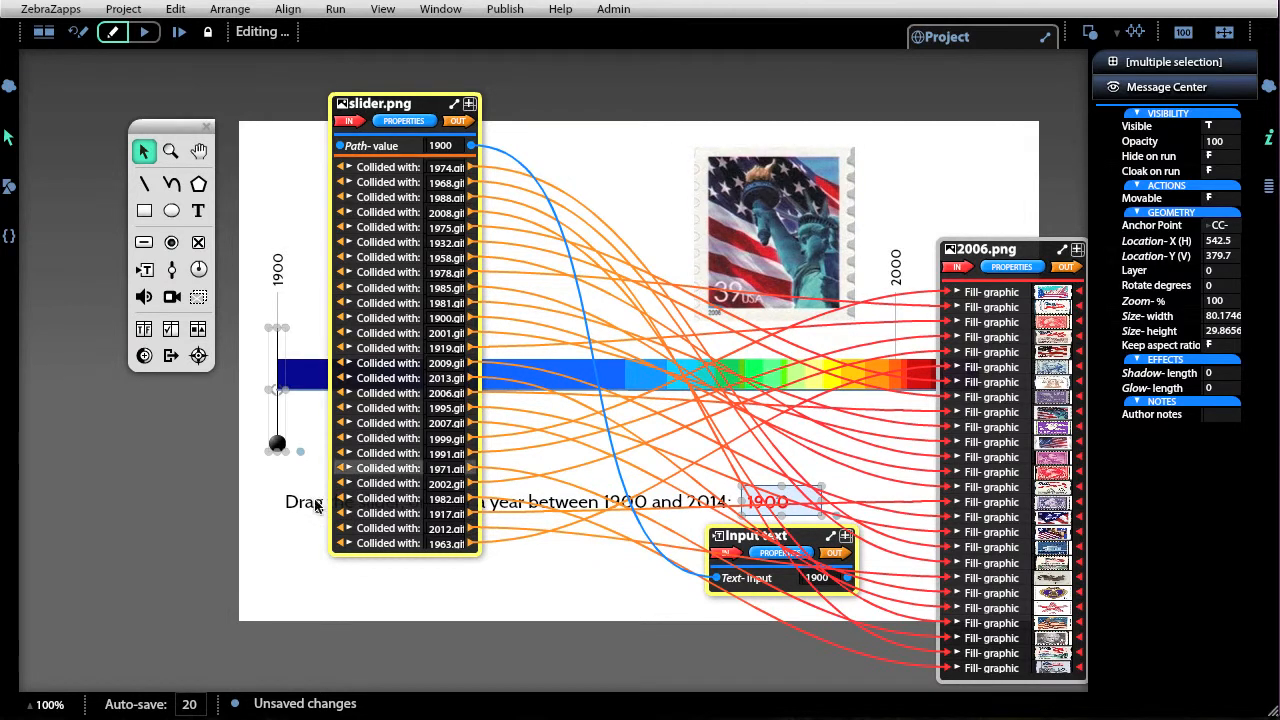
{"action": "left_click", "coordinate": [642, 172]}
Restrict the input text box to numbers only by setting its Numbers only property to true.
{"action": "left_click", "coordinate": [812, 506]}
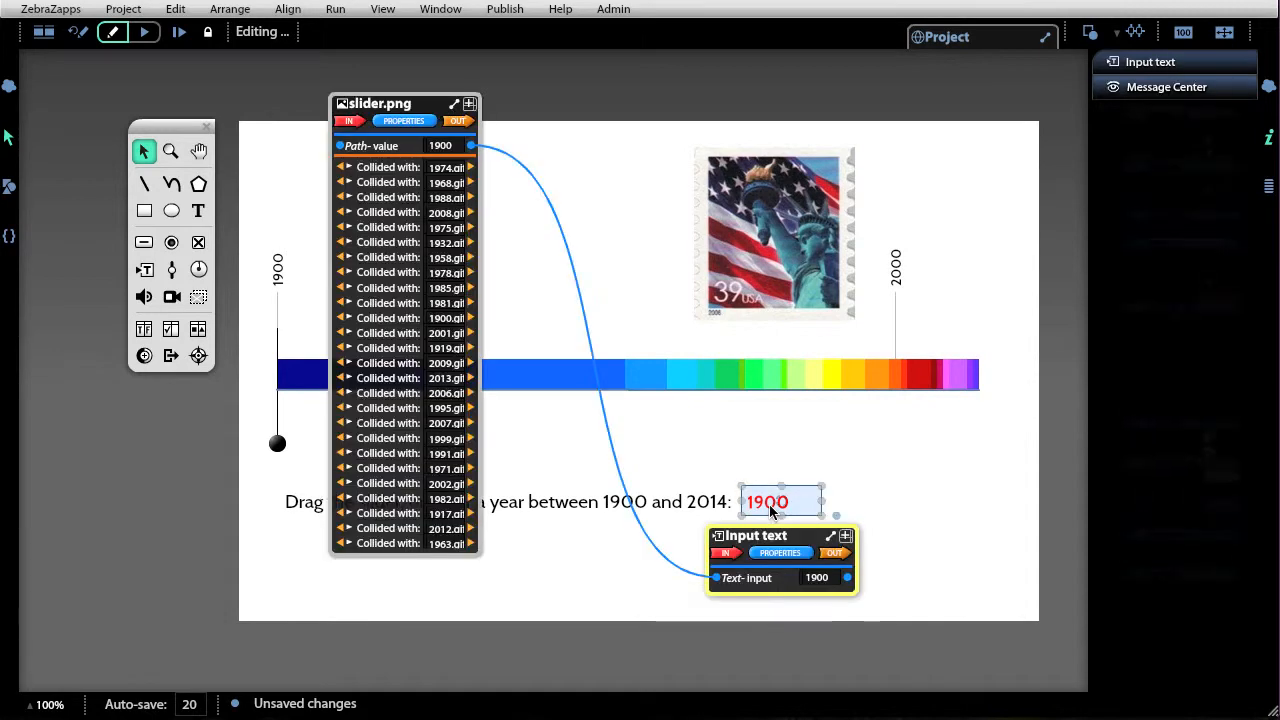
{"action": "left_click", "coordinate": [782, 554]}
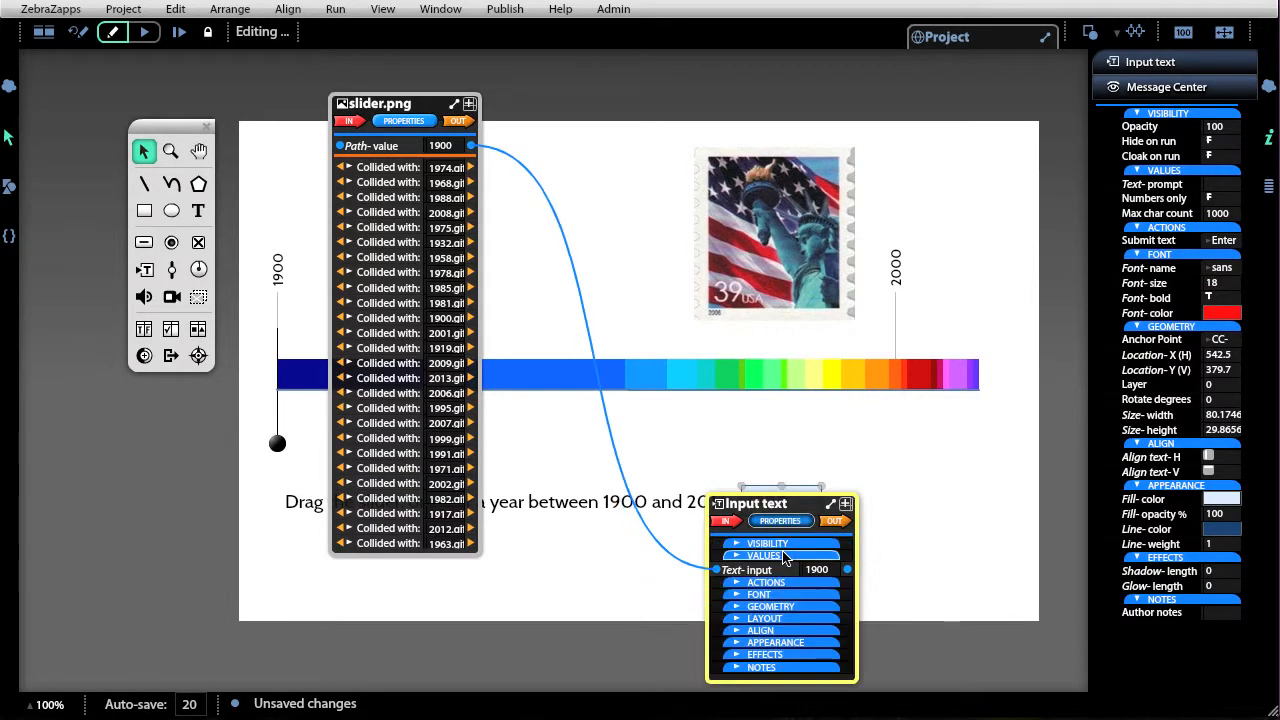
{"action": "left_click", "coordinate": [775, 556]}
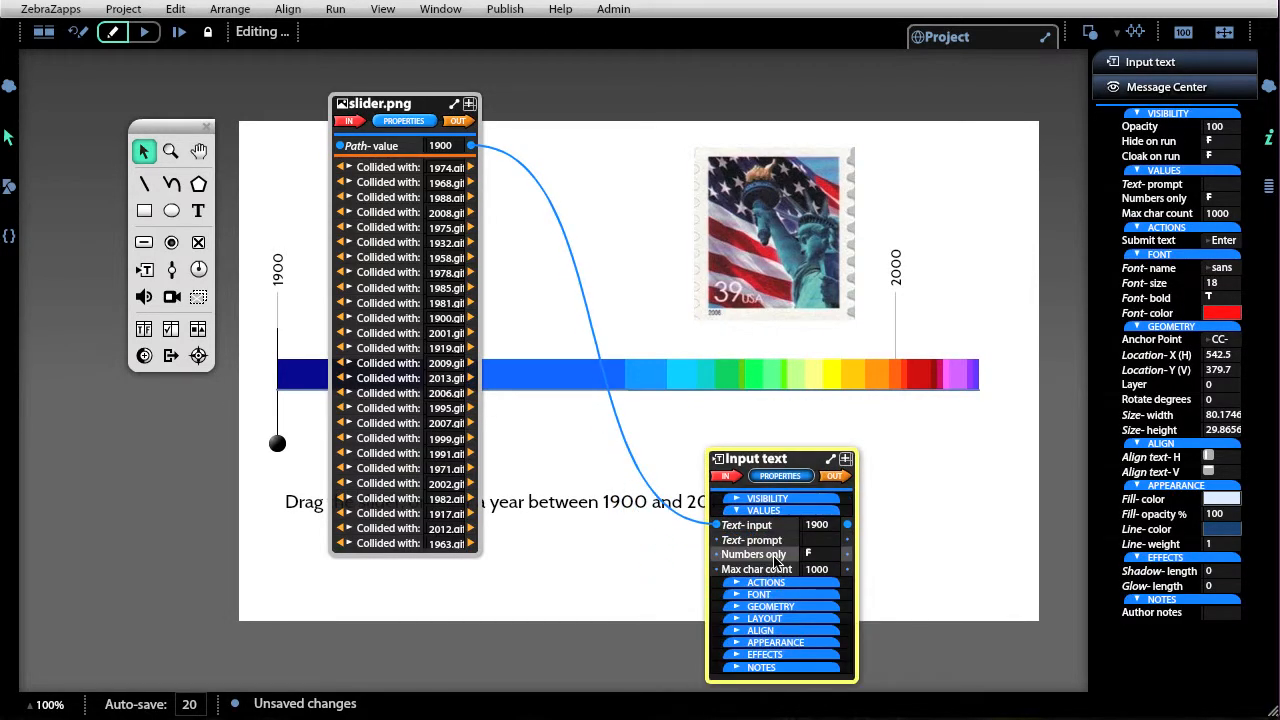
{"action": "left_click", "coordinate": [808, 555]}
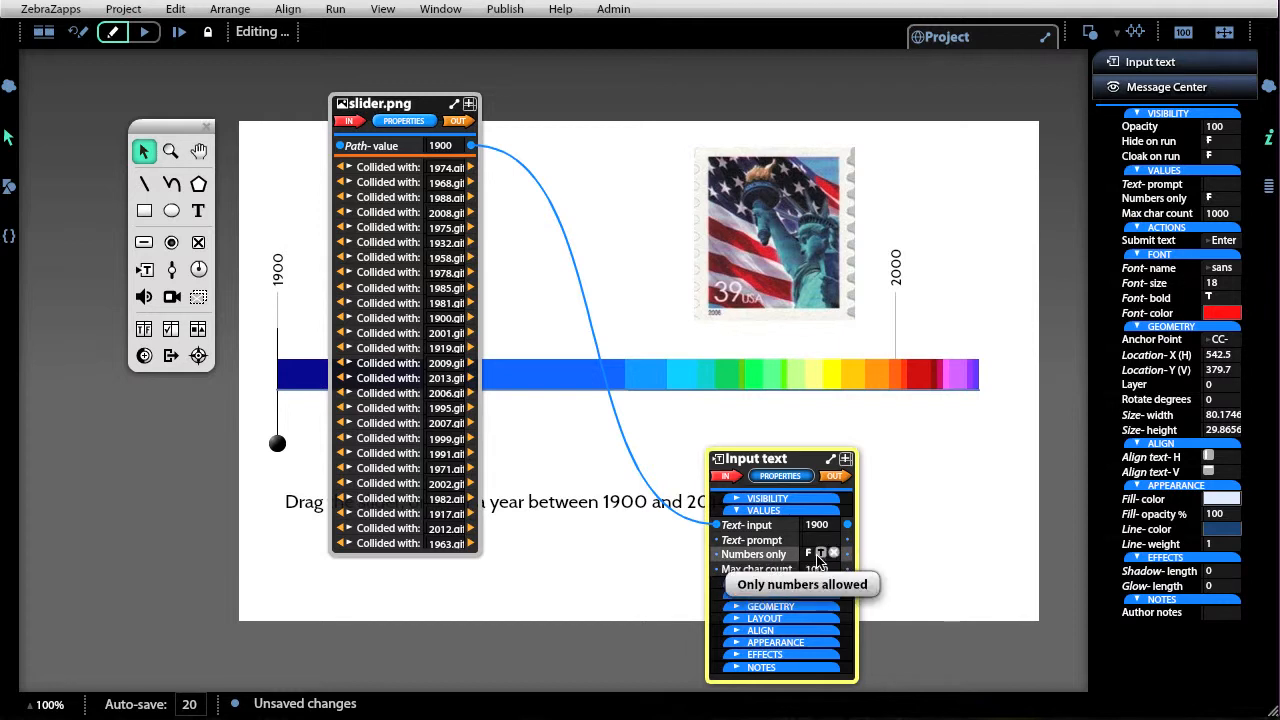
{"action": "left_click", "coordinate": [821, 554]}
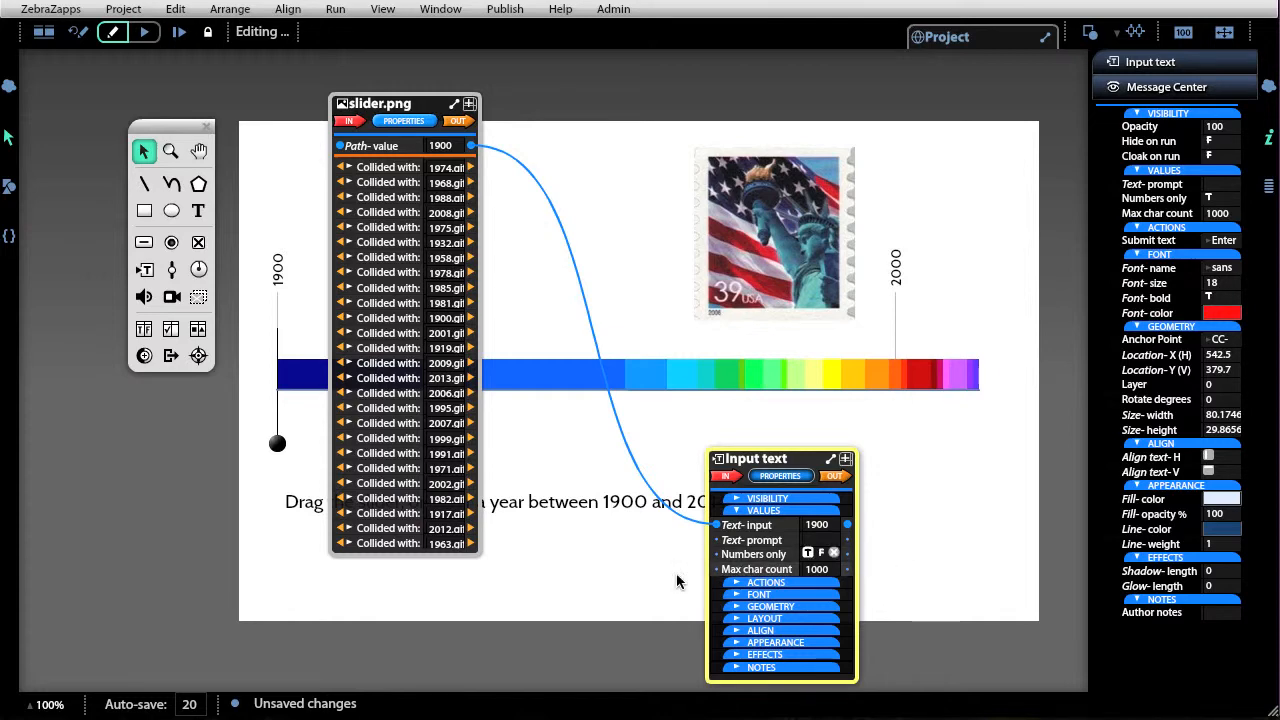
{"action": "left_click", "coordinate": [651, 577]}
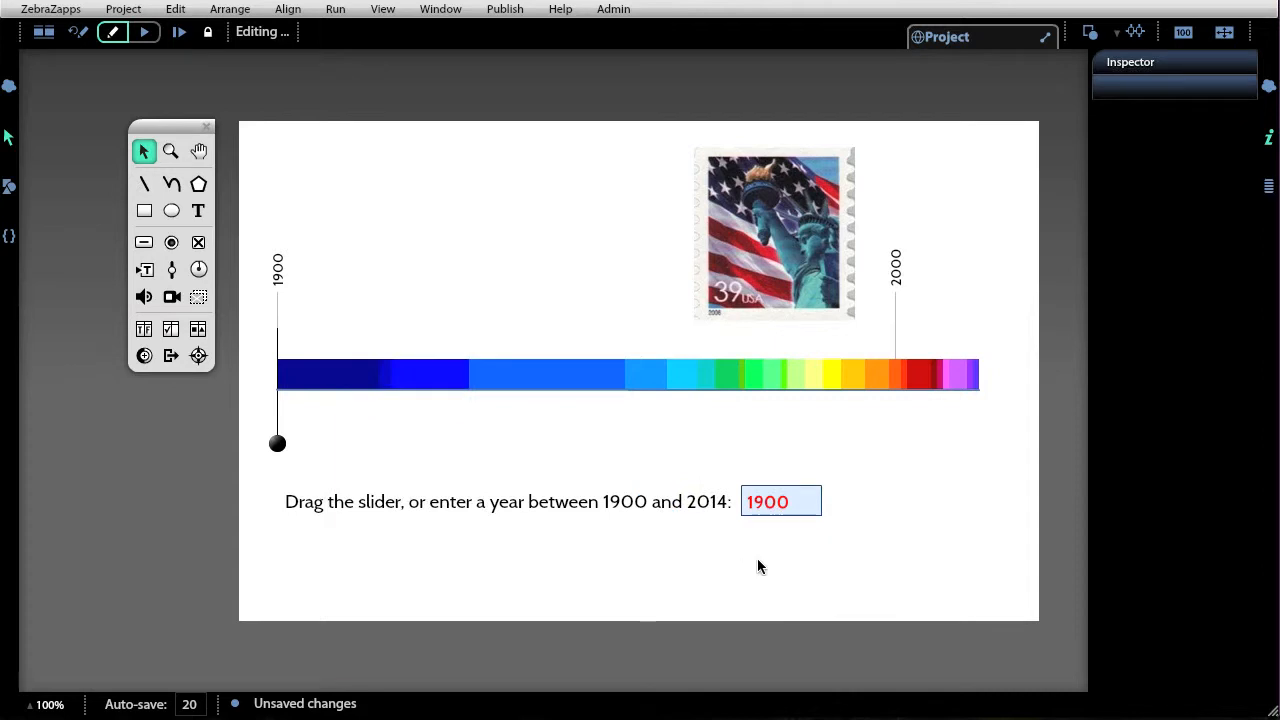
Run the project and enter the year 1962 in the input box to test the stamp swap.
{"action": "left_click", "coordinate": [146, 33]}
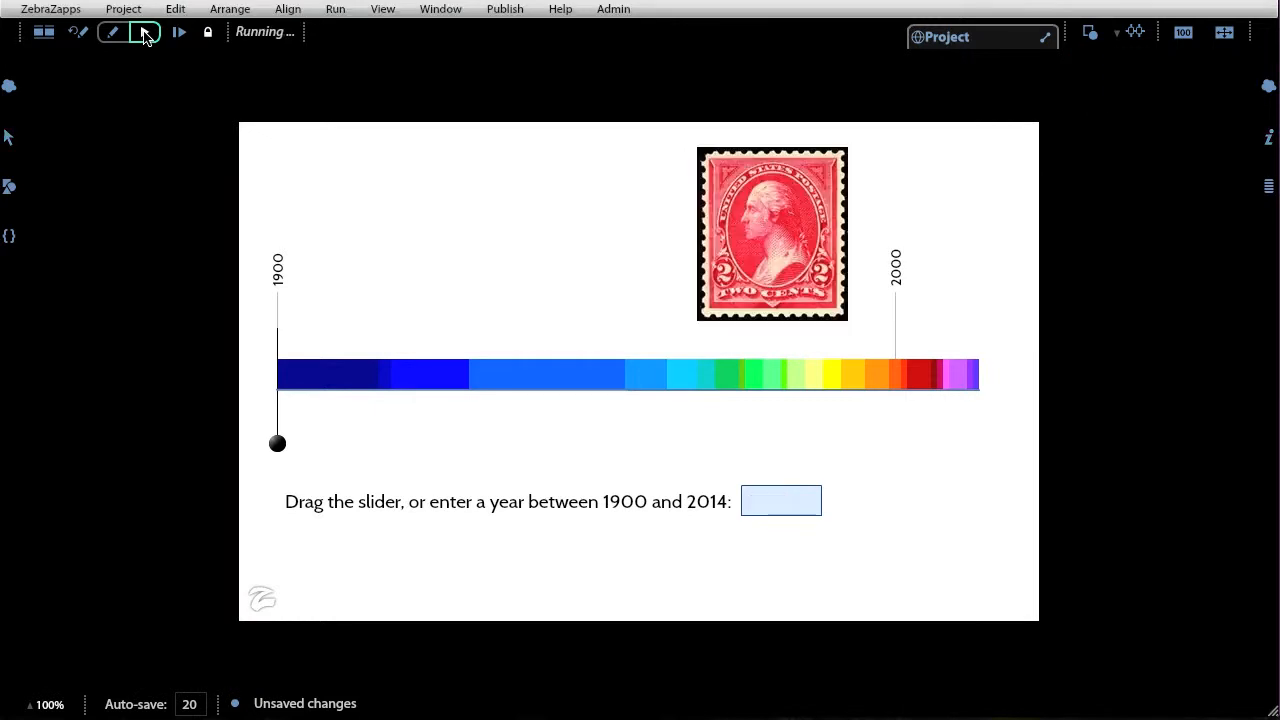
{"action": "left_click", "coordinate": [767, 503]}
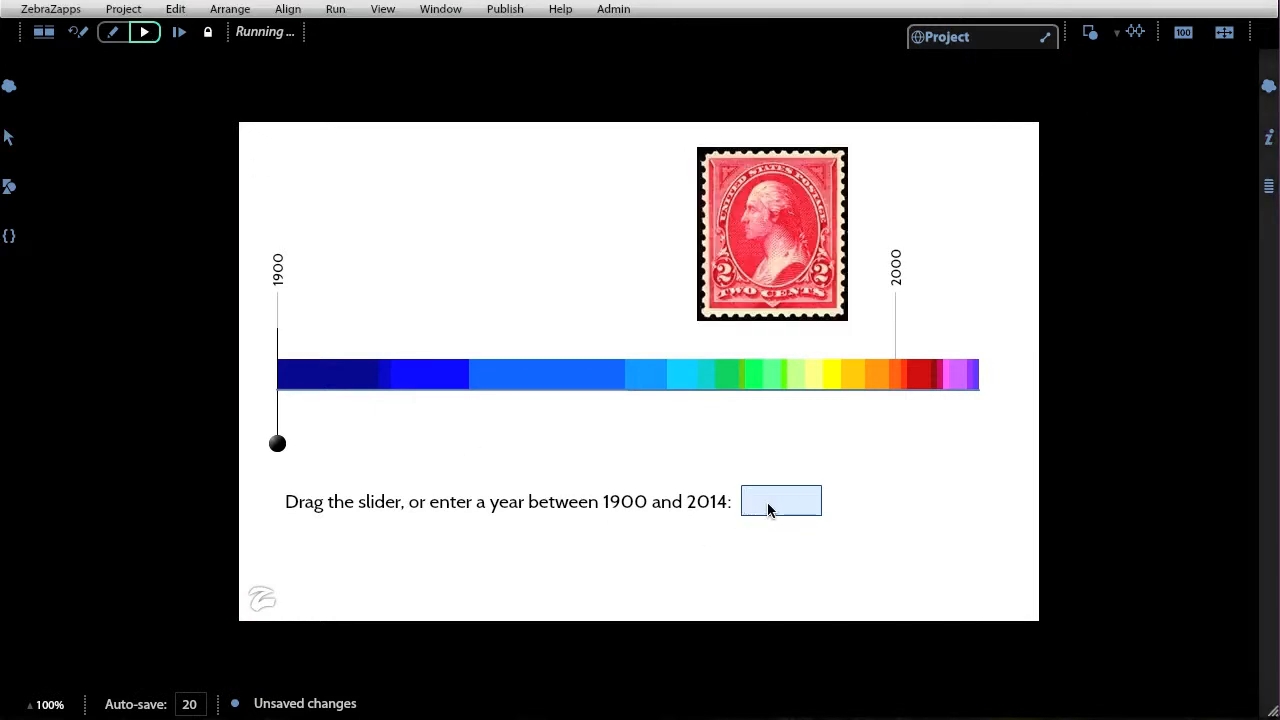
{"action": "type", "text": "1962"}
{"action": "key", "text": "Return"}
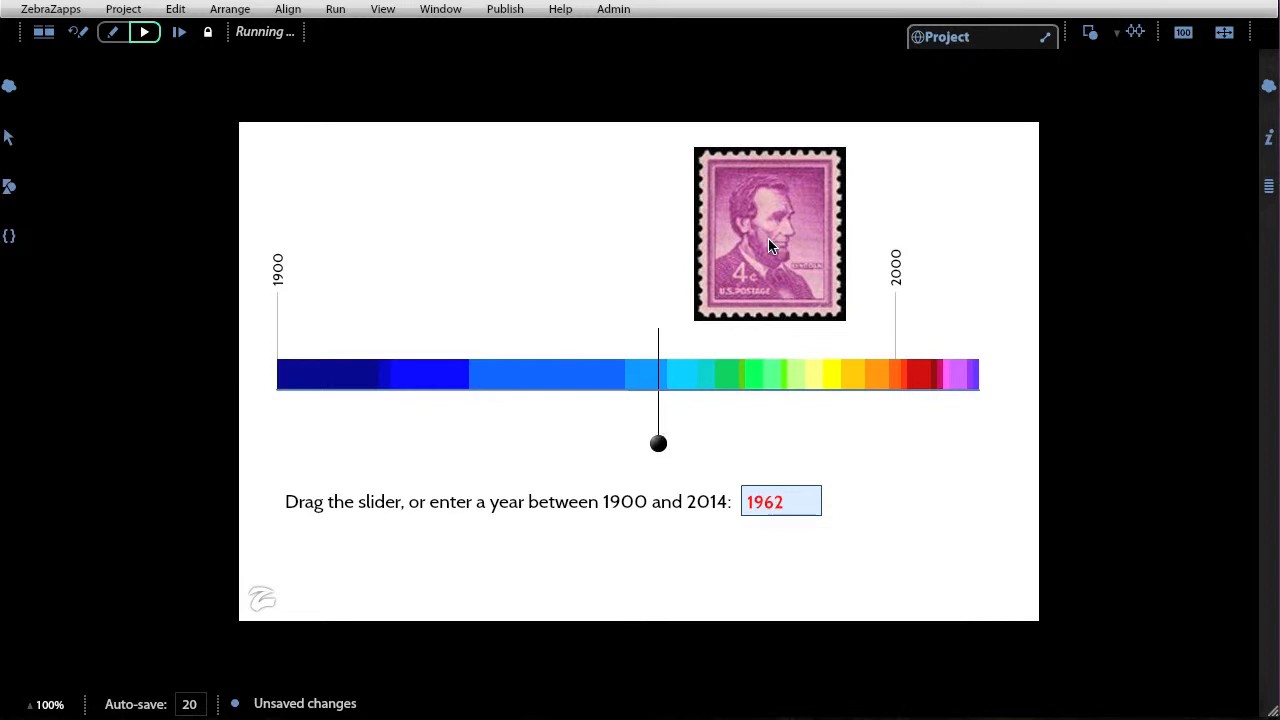
Drag the slider back and forth along the timeline to test that the year and stamp update.
{"action": "left_click_drag", "start_coordinate": [656, 446], "coordinate": [575, 436]}
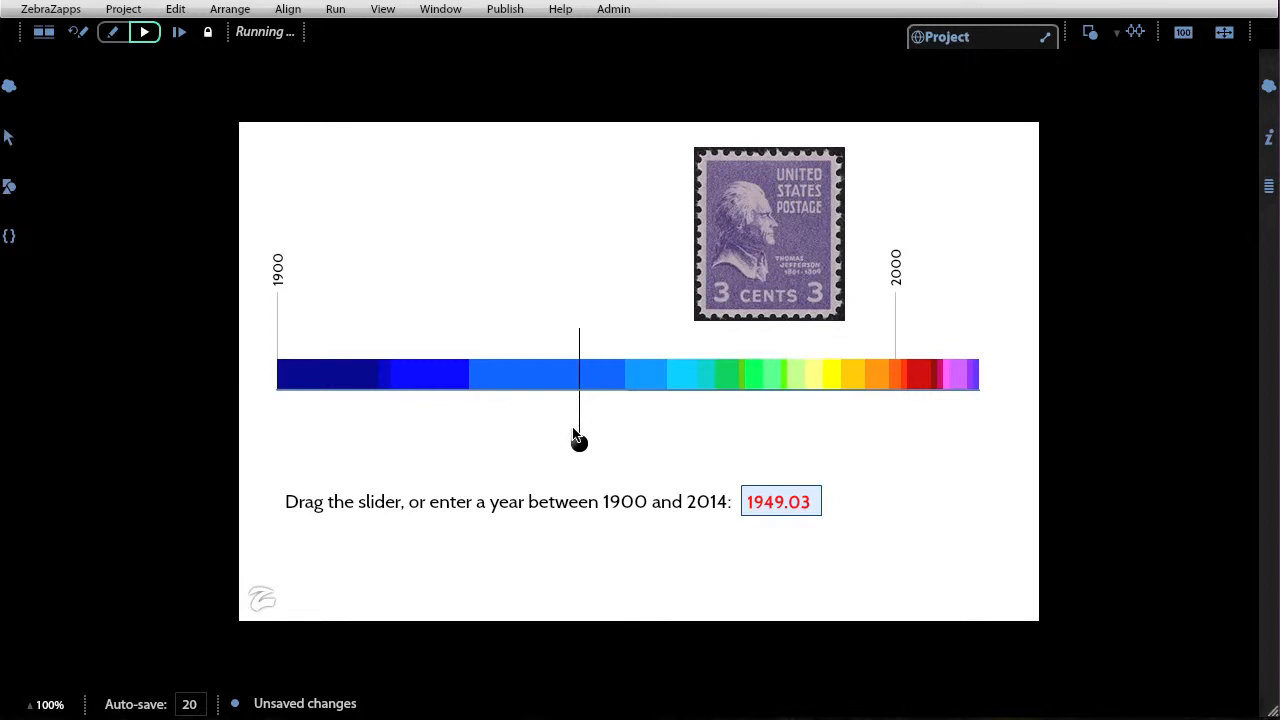
{"action": "left_click_drag", "start_coordinate": [576, 437], "coordinate": [471, 441]}
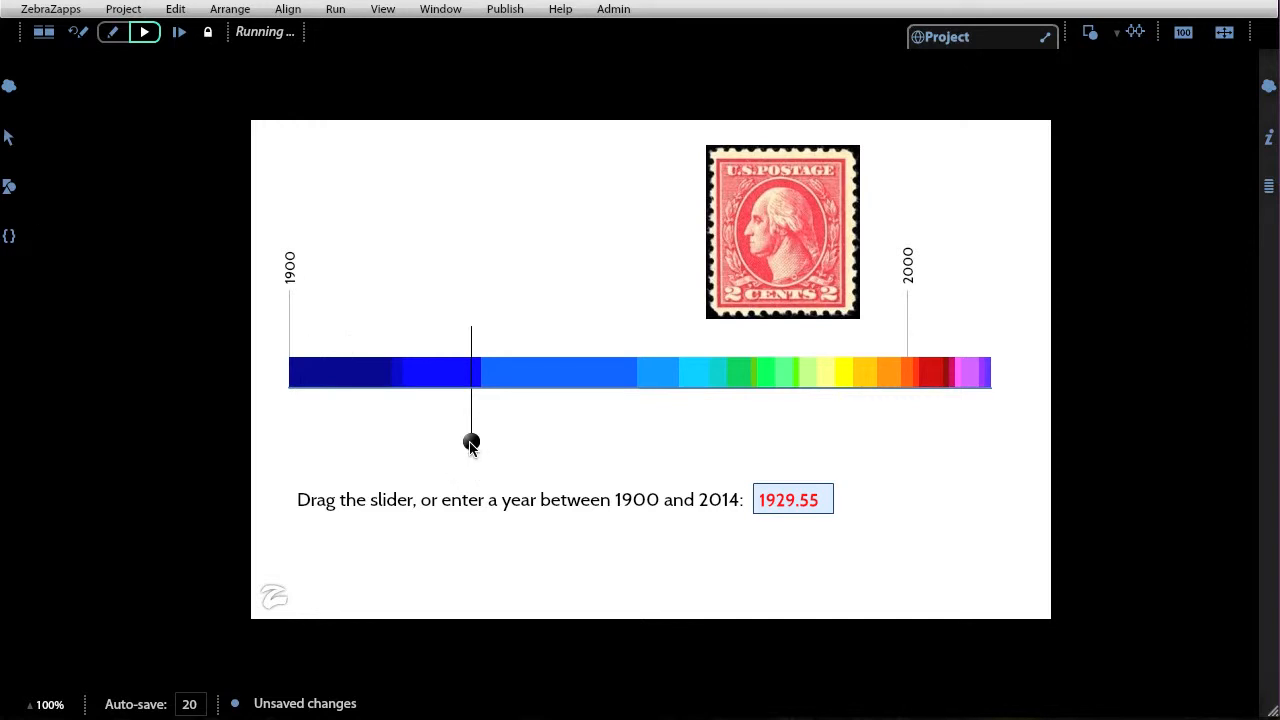
{"action": "left_click_drag", "start_coordinate": [471, 443], "coordinate": [615, 442]}
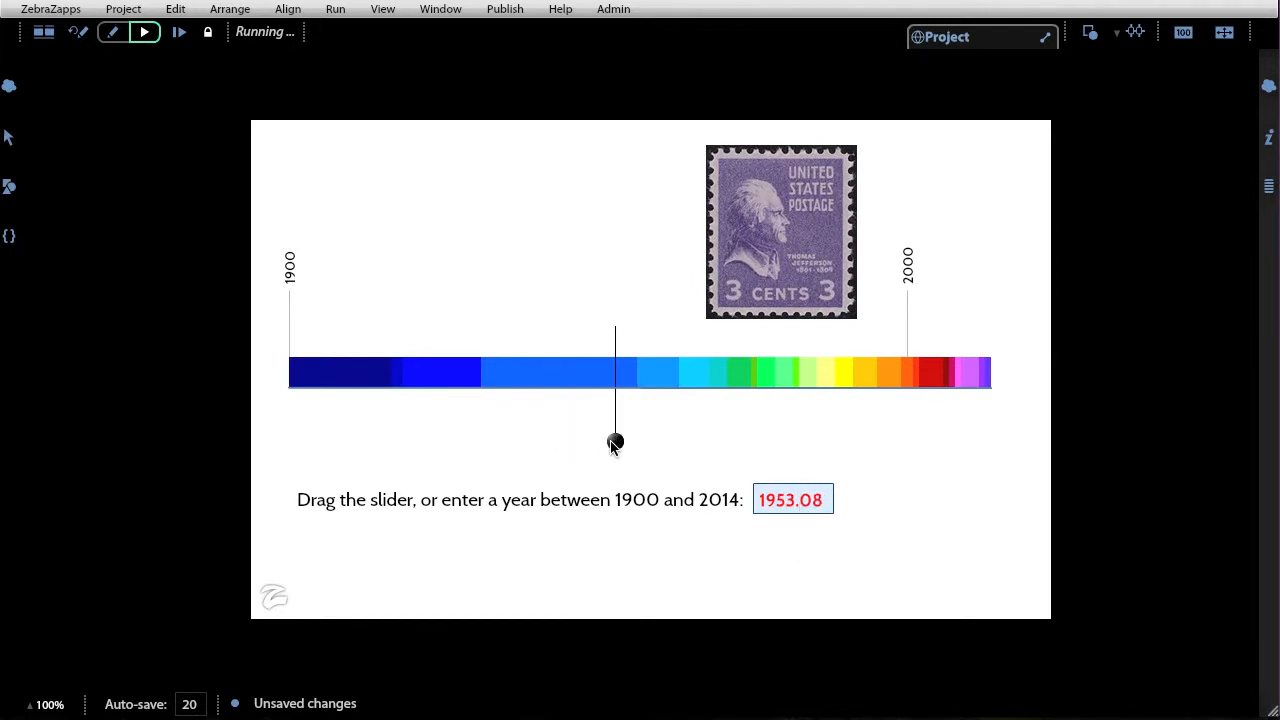
{"action": "left_click_drag", "start_coordinate": [615, 443], "coordinate": [631, 444]}
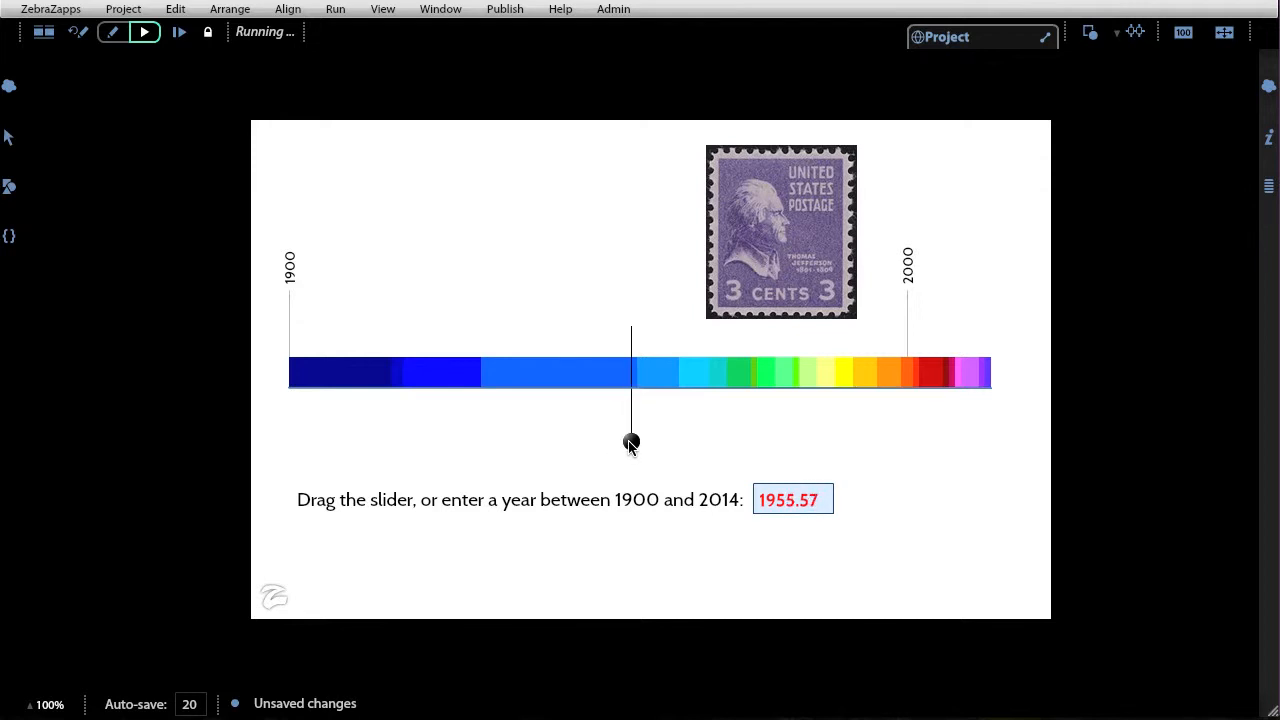